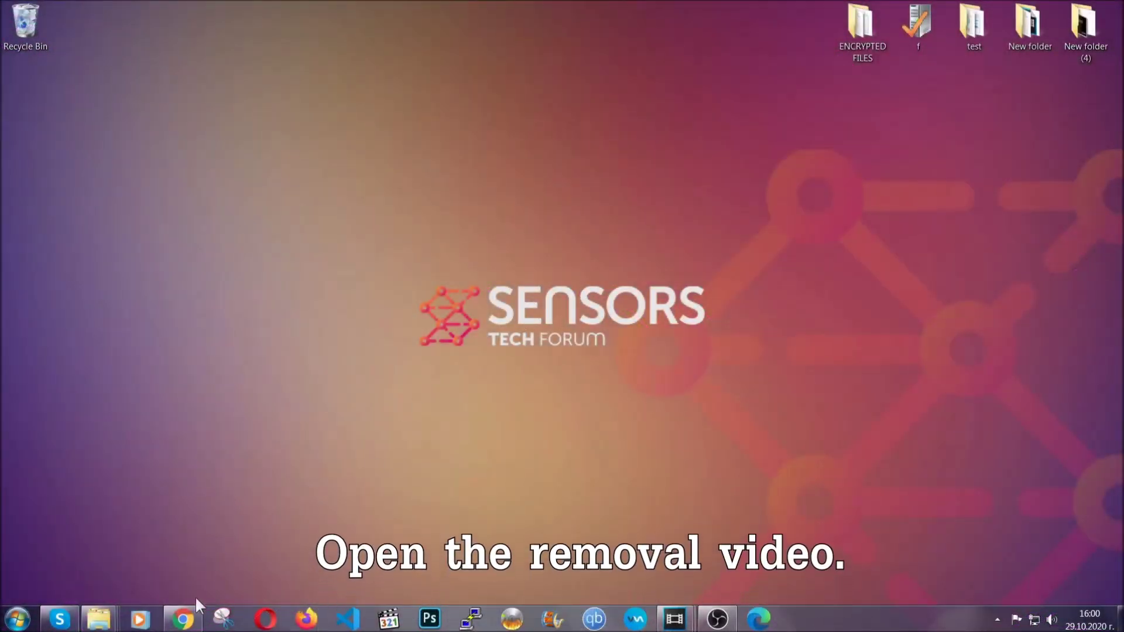
Open the adware removal video in Chrome and follow its Full Removal Guide link to download SpyHunter.
left_click(184, 619)
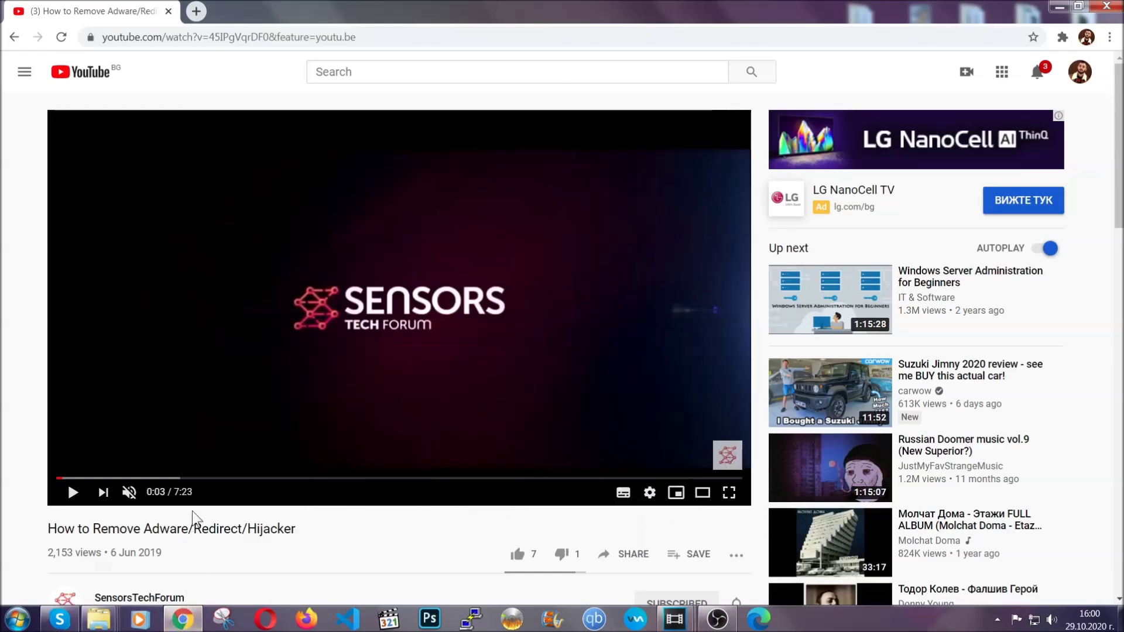
scroll(224, 408, "down", 3)
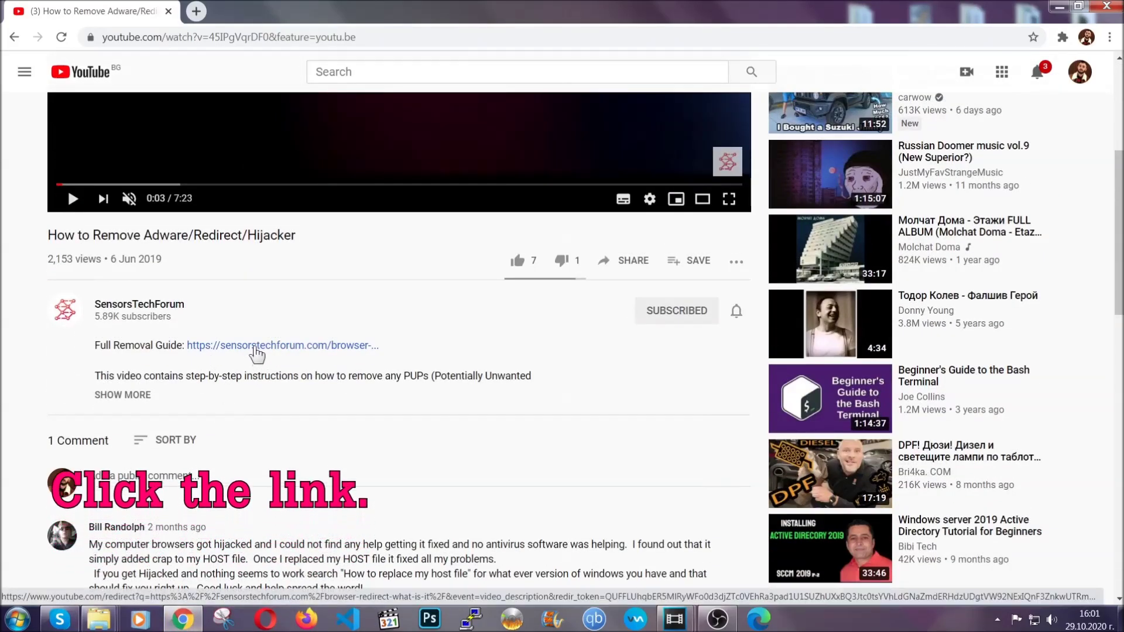
left_click(257, 345)
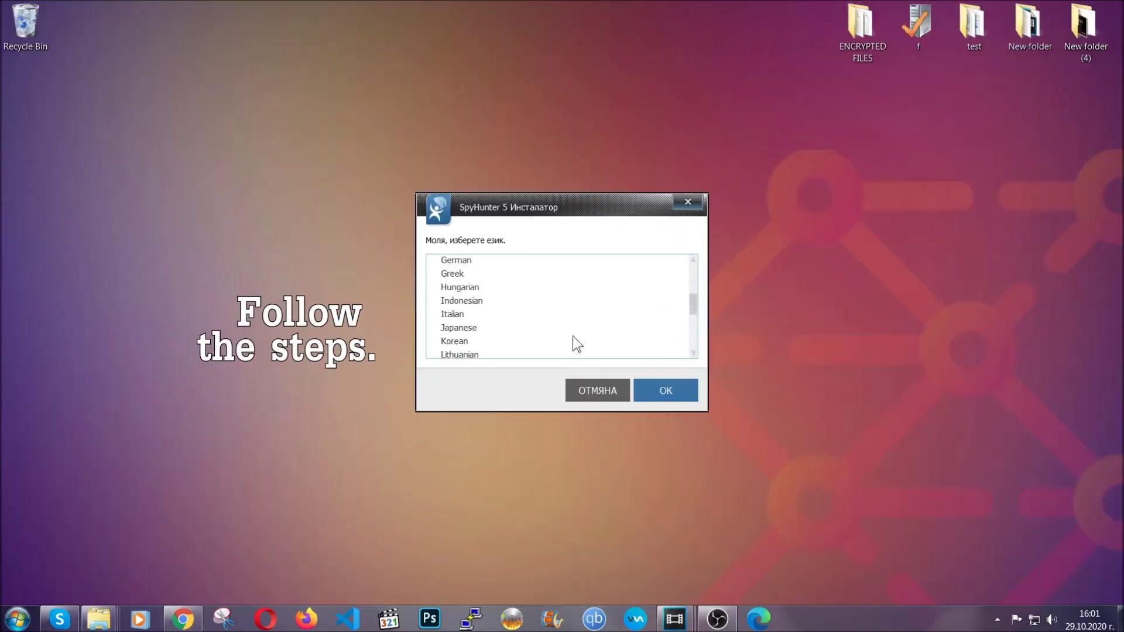
scroll(562, 347, "down", 2)
scroll(572, 351, "up", 2)
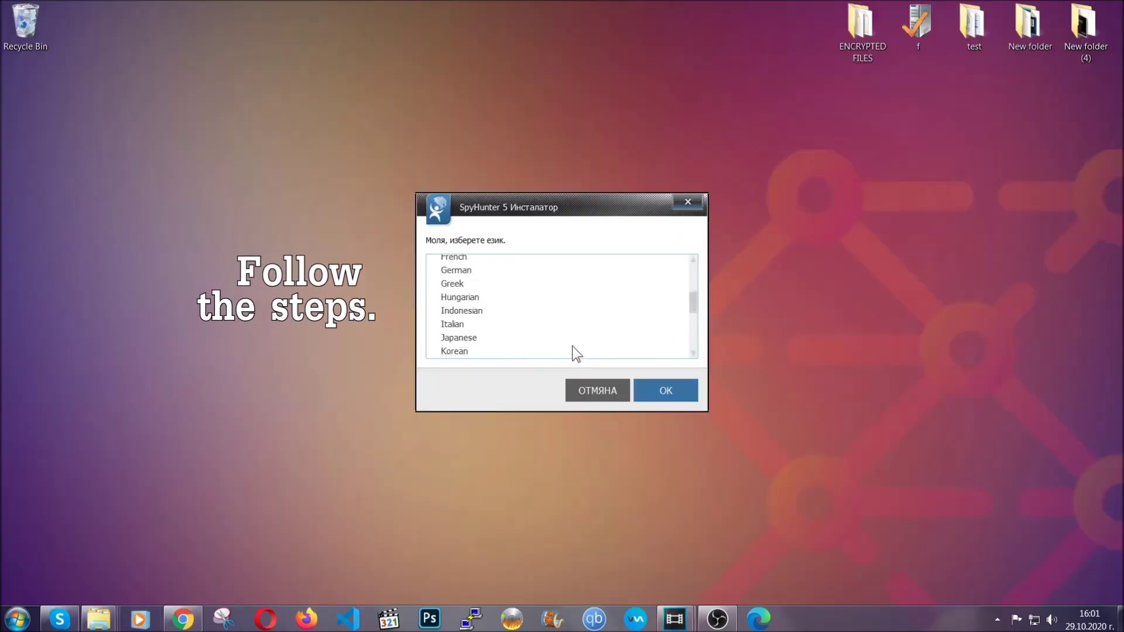
scroll(553, 342, "up", 2)
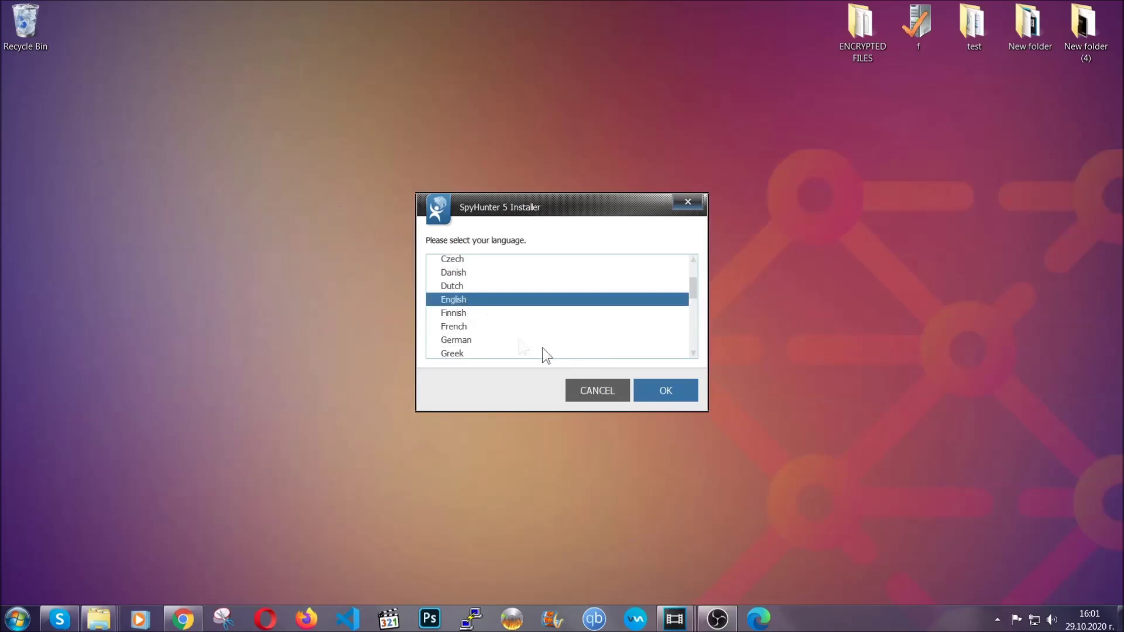
Install SpyHunter 5 in English with the license accepted, and finish setup so its scan starts.
left_click(662, 393)
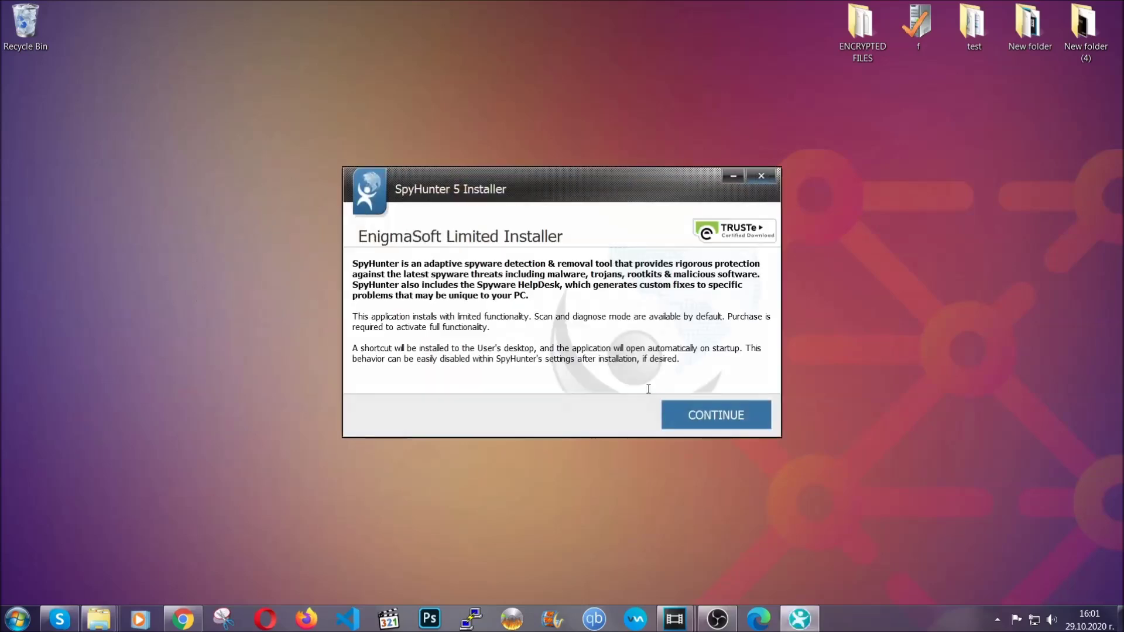
left_click(676, 406)
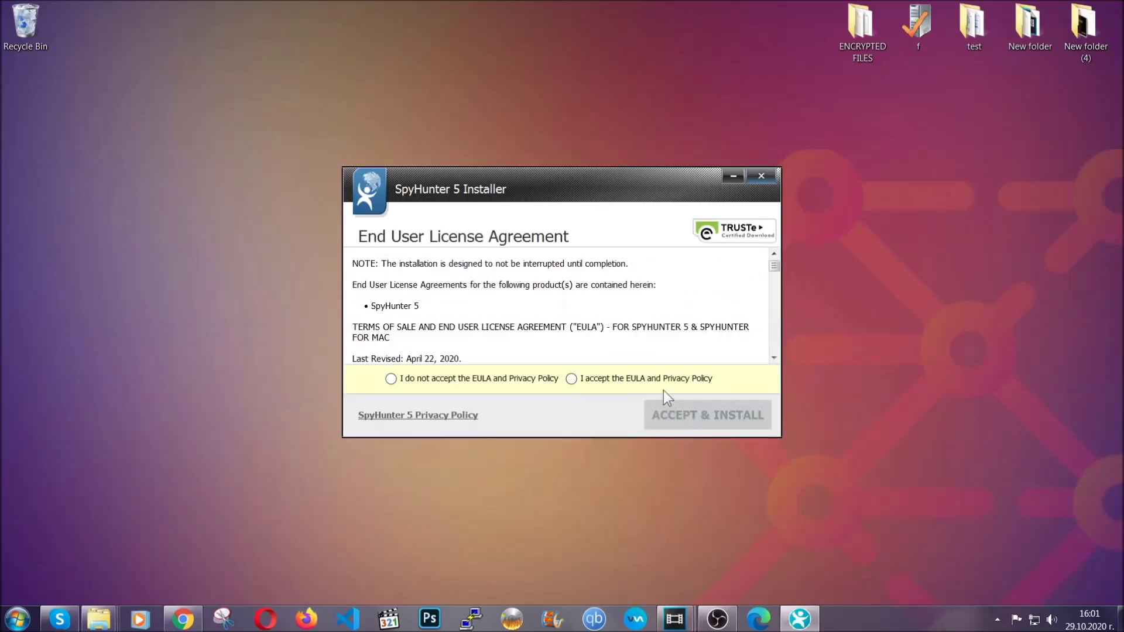
left_click(659, 378)
left_click(677, 408)
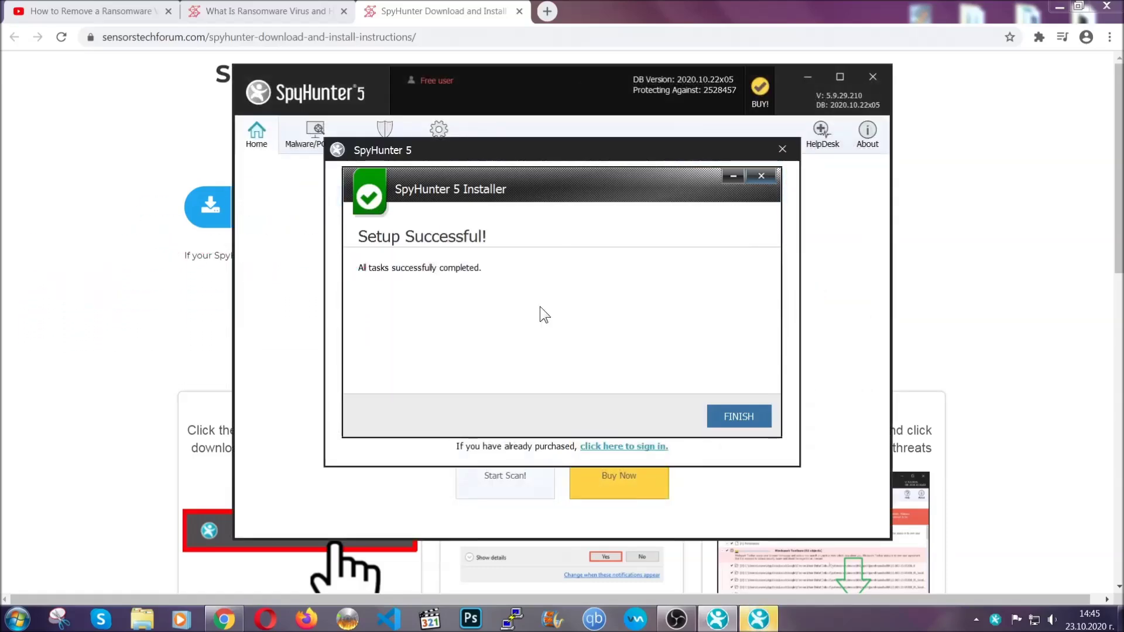
left_click(719, 419)
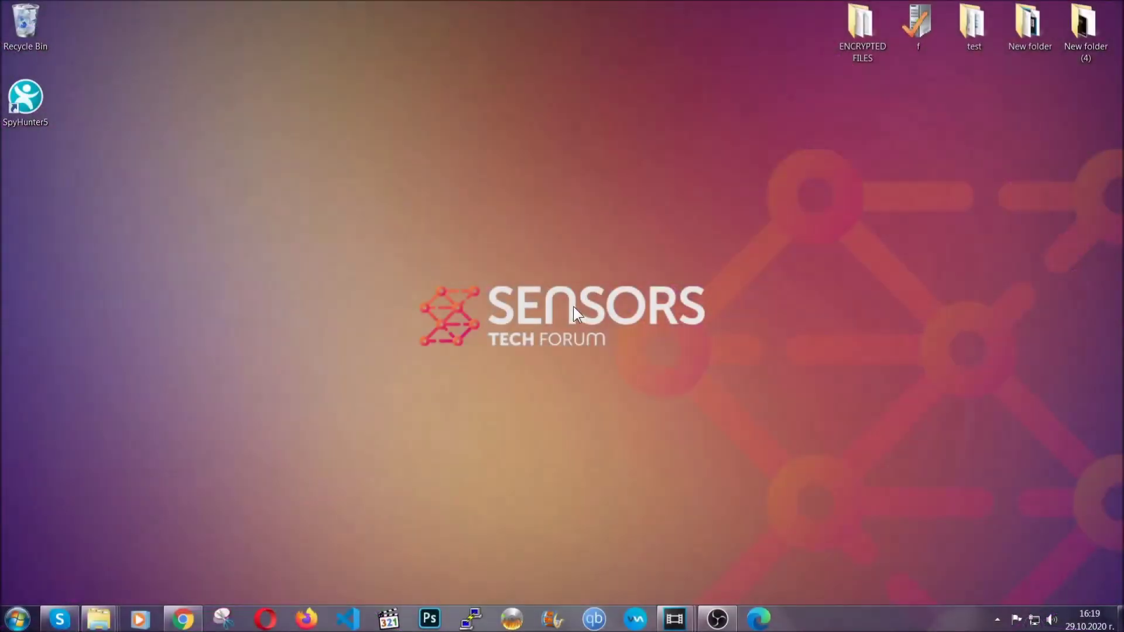
Remove SUSPICIOUS PROGRAM through APPWIZ.CPL and confirm both the removal and its success message.
key("super+r")
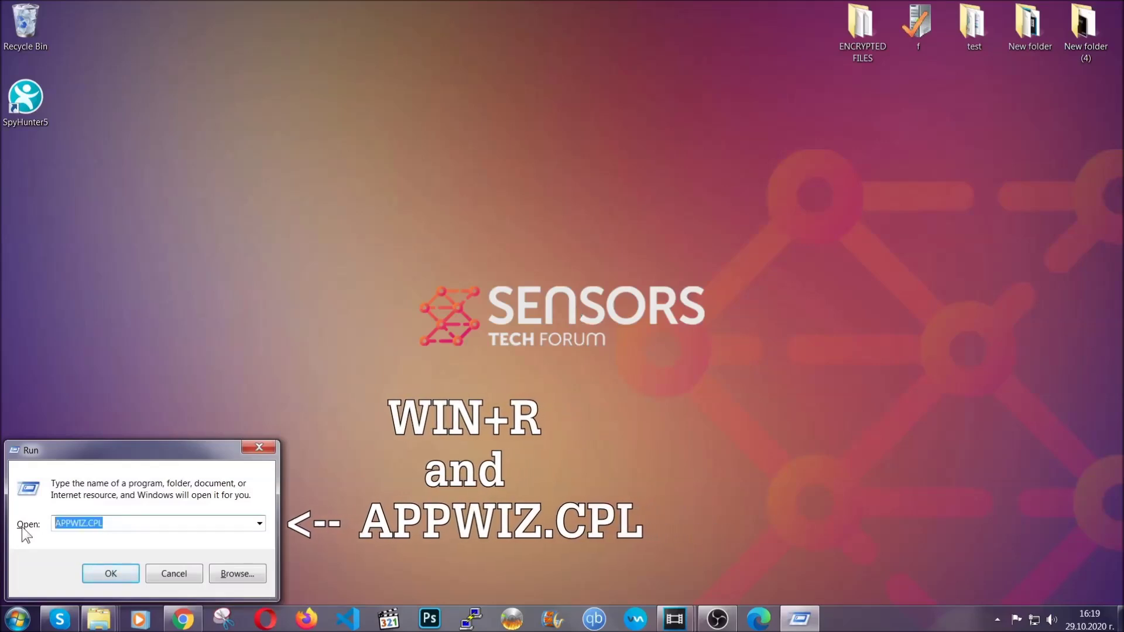
left_click(110, 571)
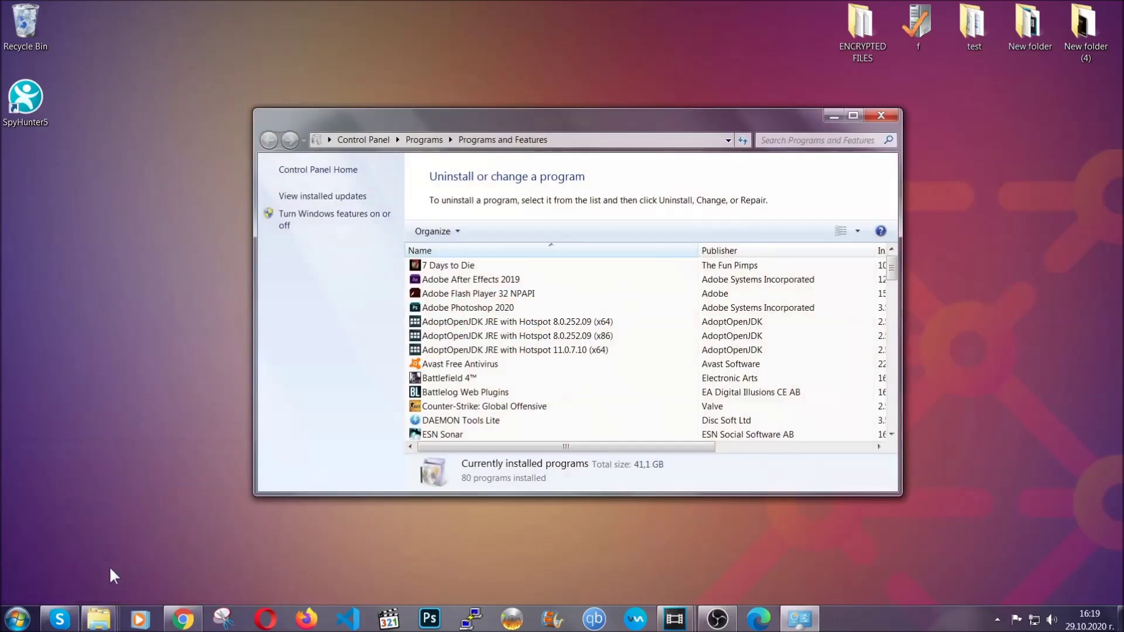
scroll(592, 313, "down", 13)
scroll(599, 326, "down", 10)
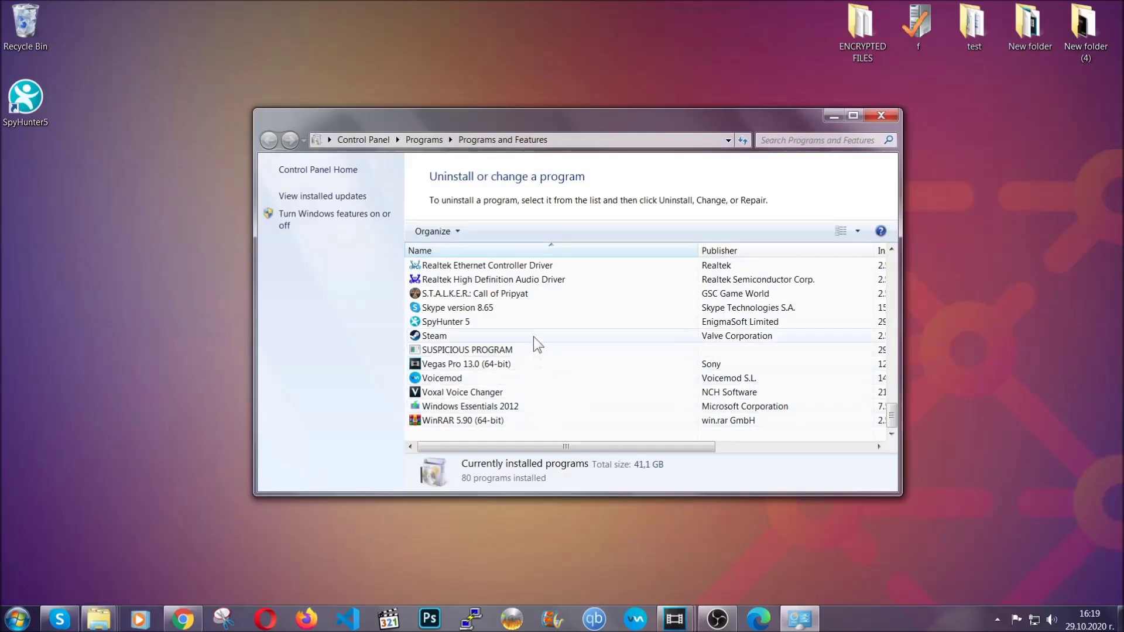
left_click(482, 350)
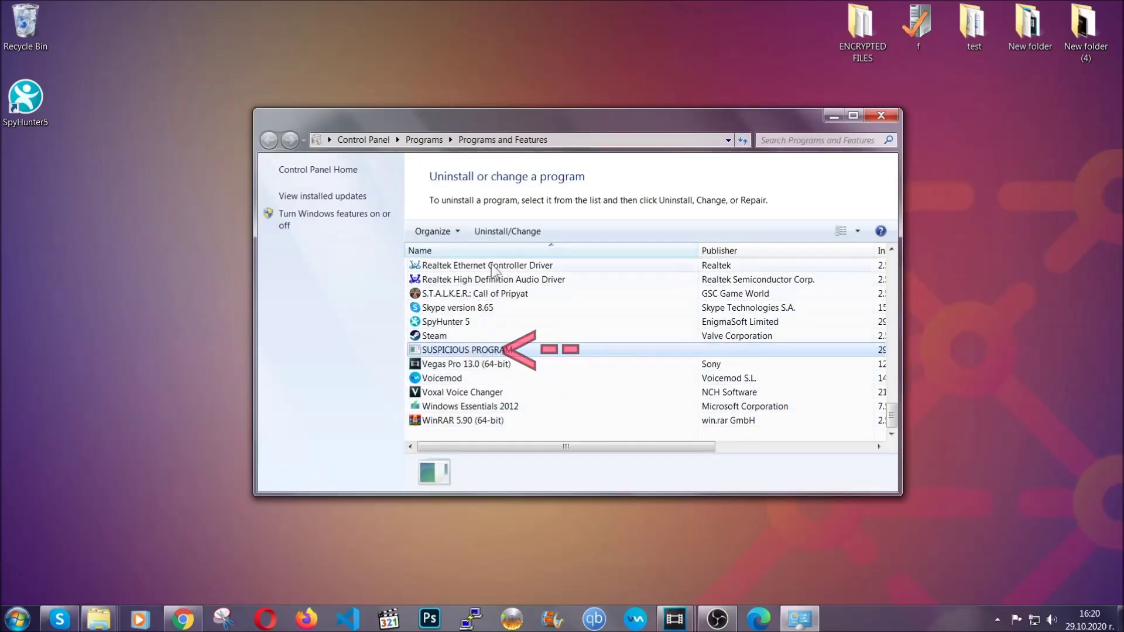
left_click(498, 230)
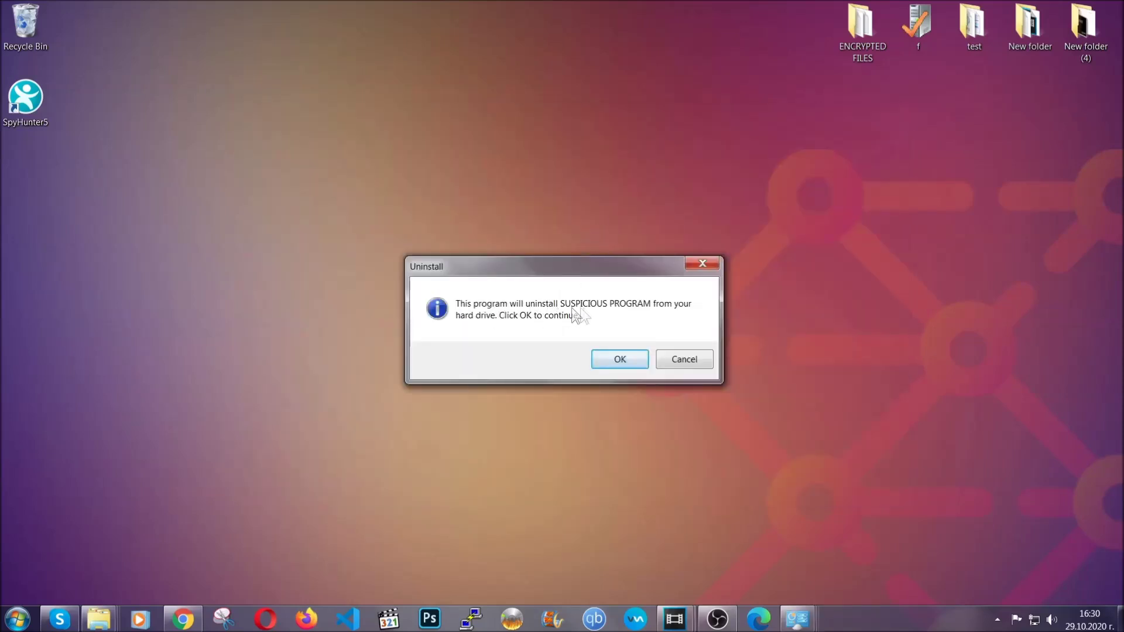
left_click(616, 365)
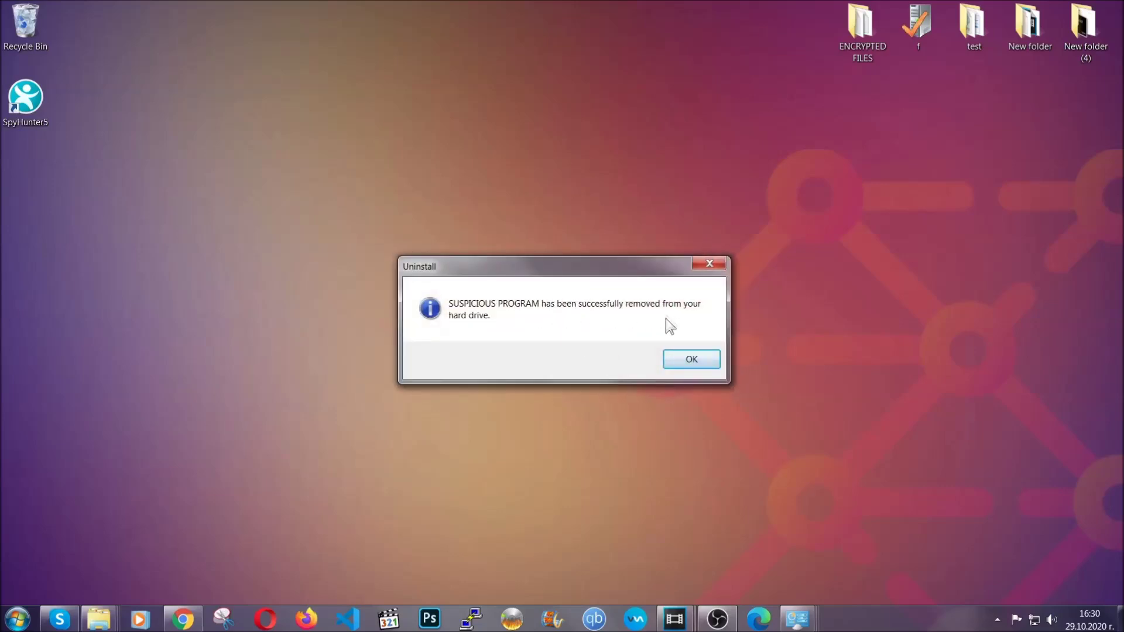
left_click(675, 357)
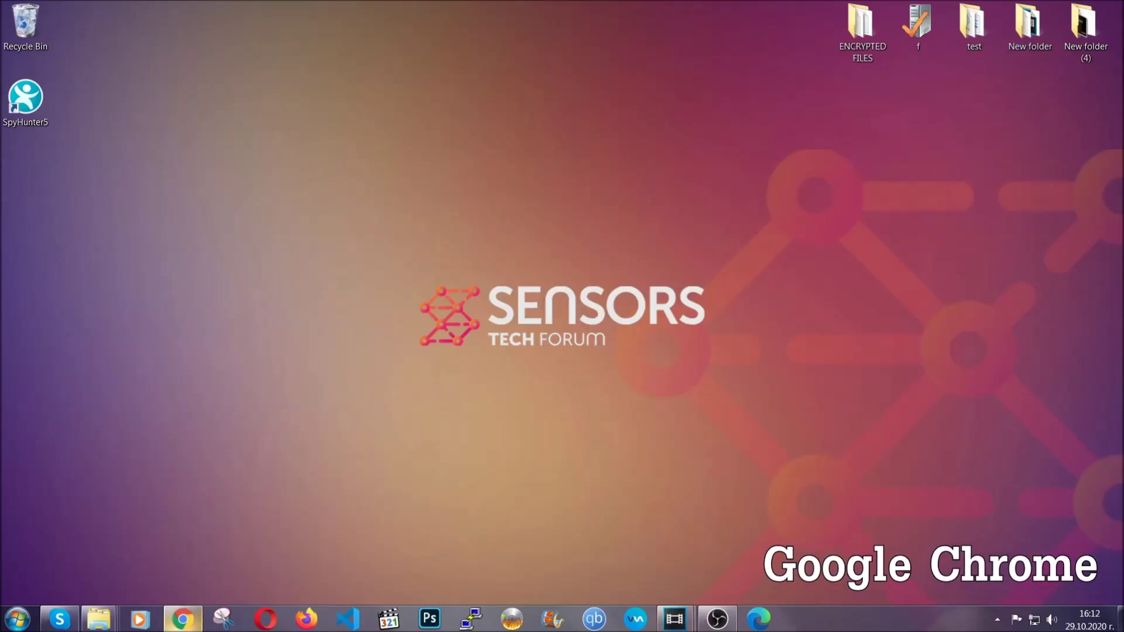
Clear Chrome's data via chrome://settings/clearBrowserData for All time, leaving Passwords unticked.
left_click(182, 620)
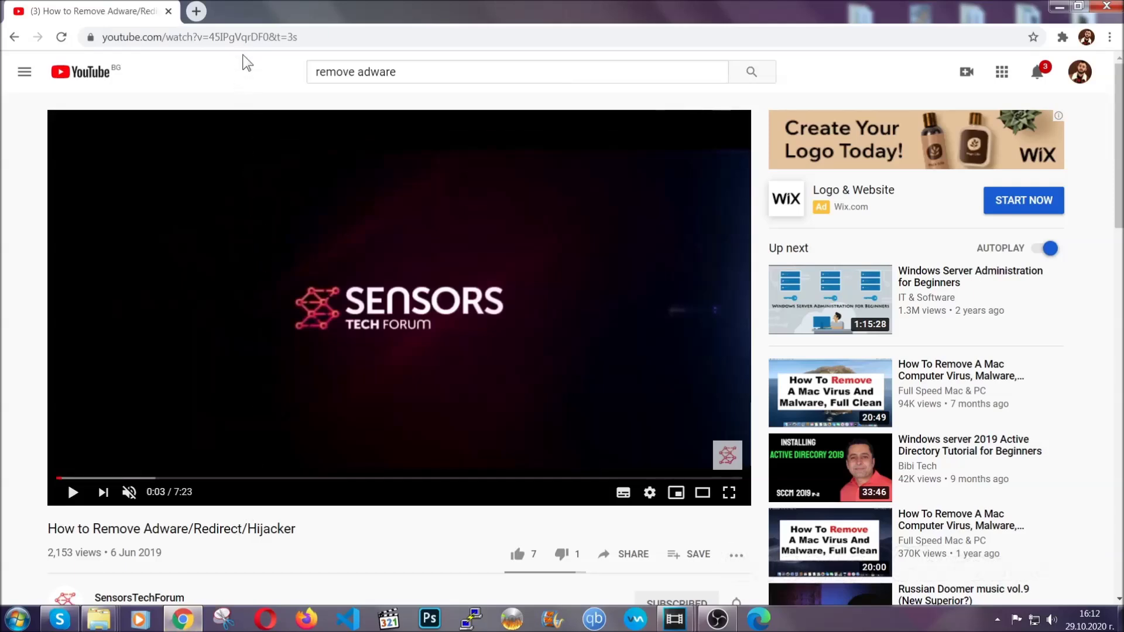
left_click(244, 40)
type("chro")
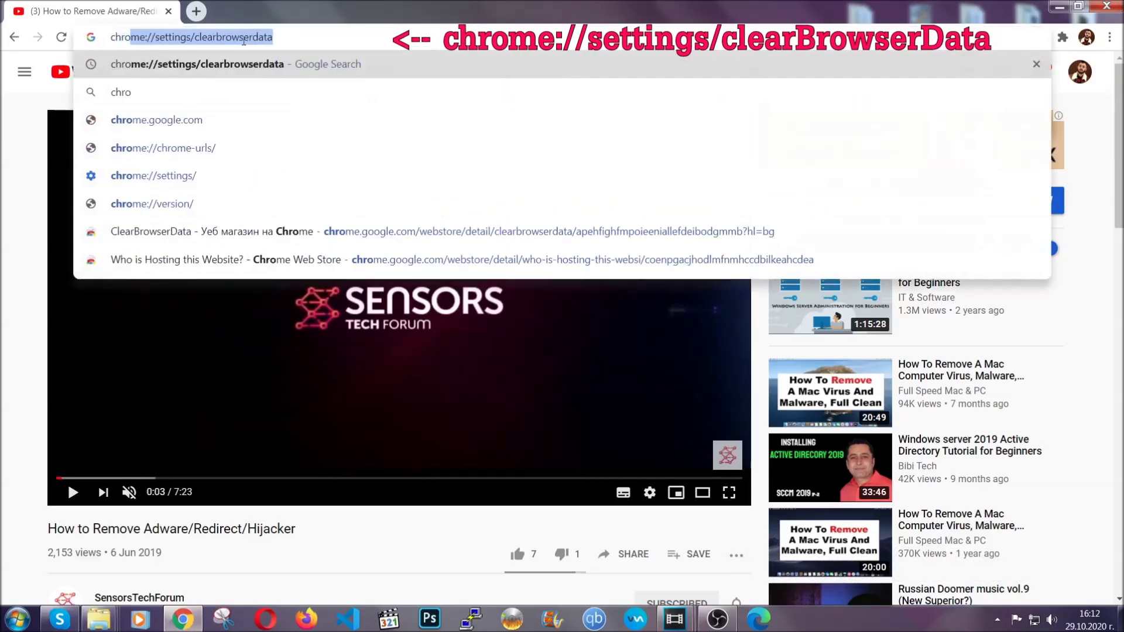
type("me:/")
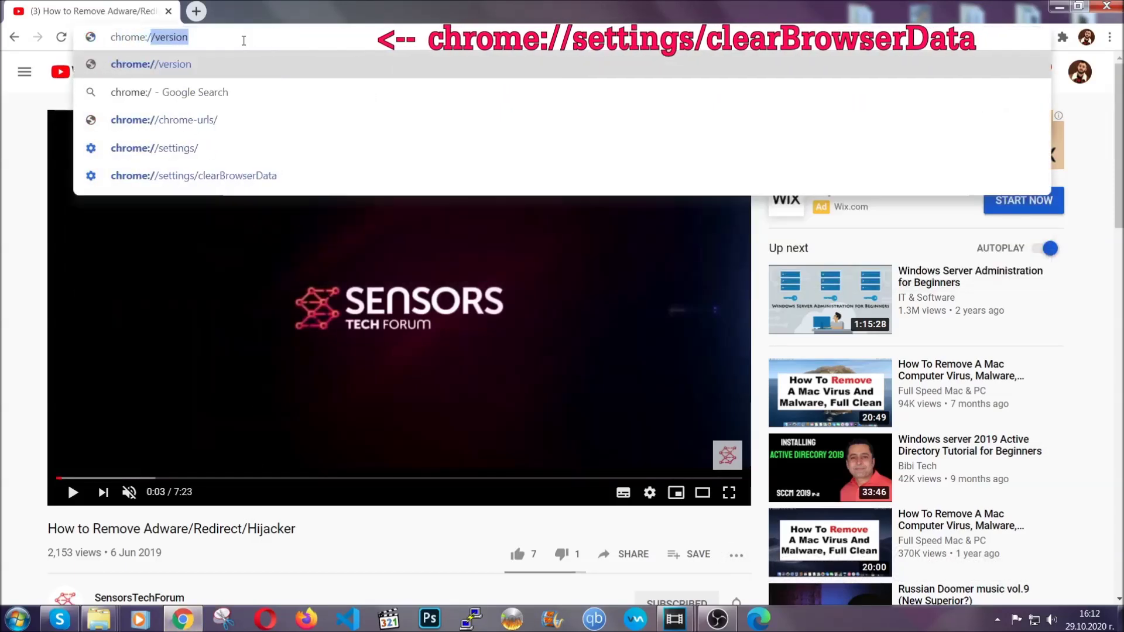
type("/setting")
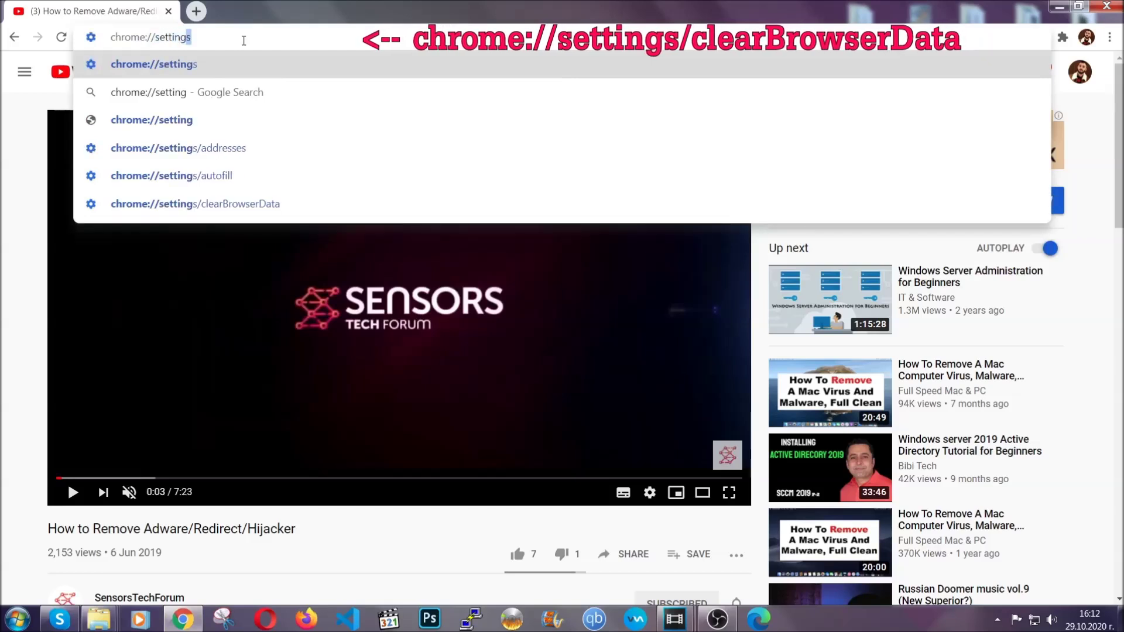
type("s/ce")
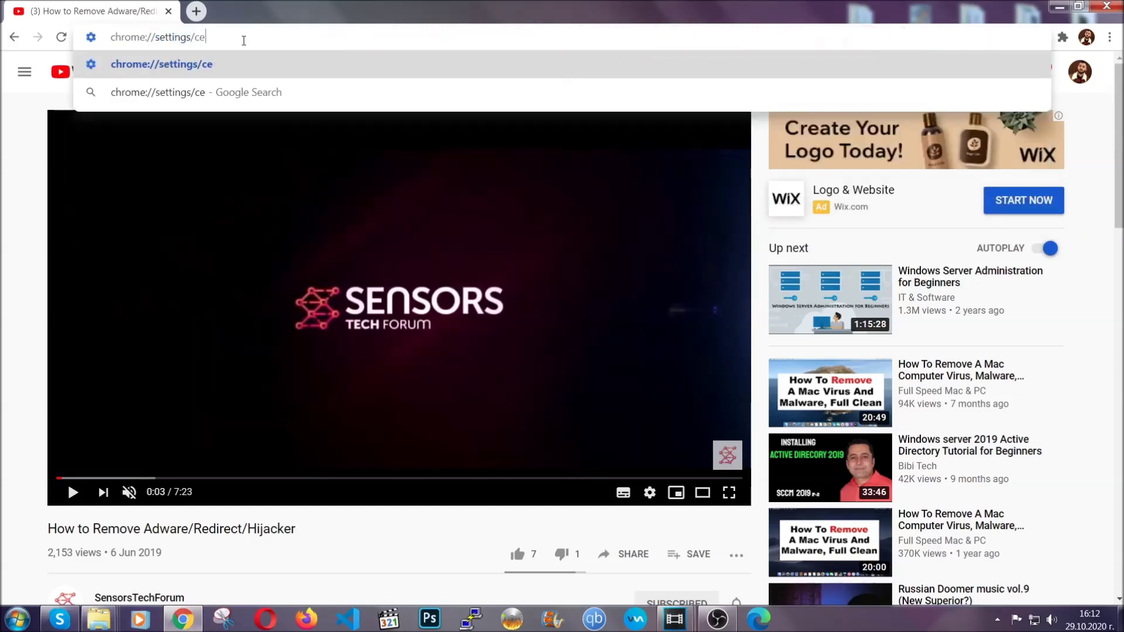
key("BackSpace")
type("learBrowserData")
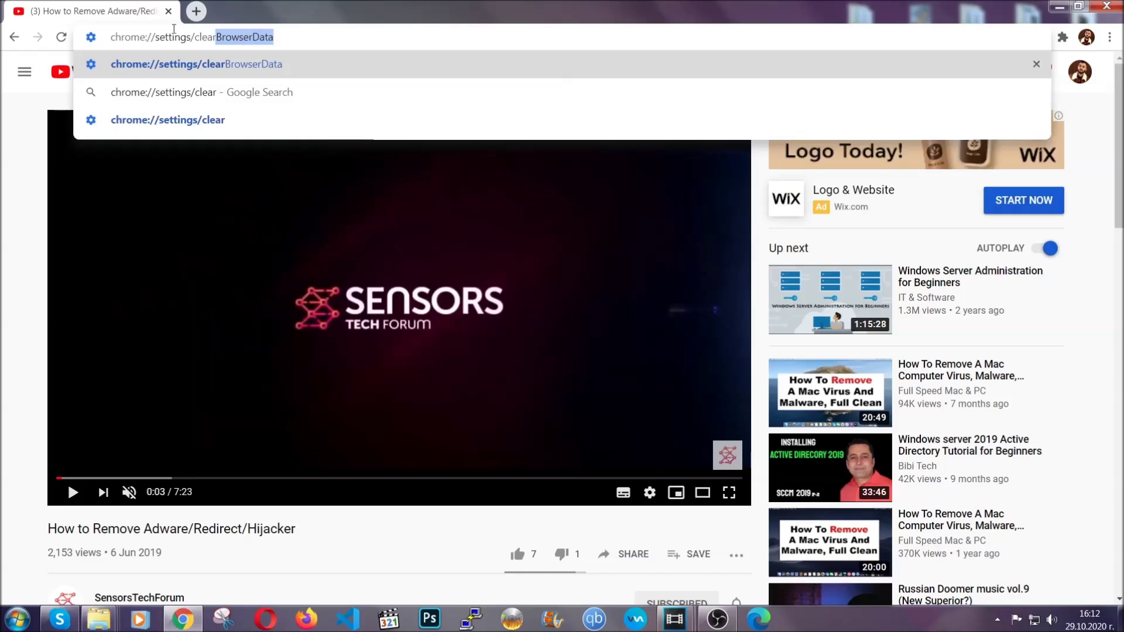
left_click(165, 67)
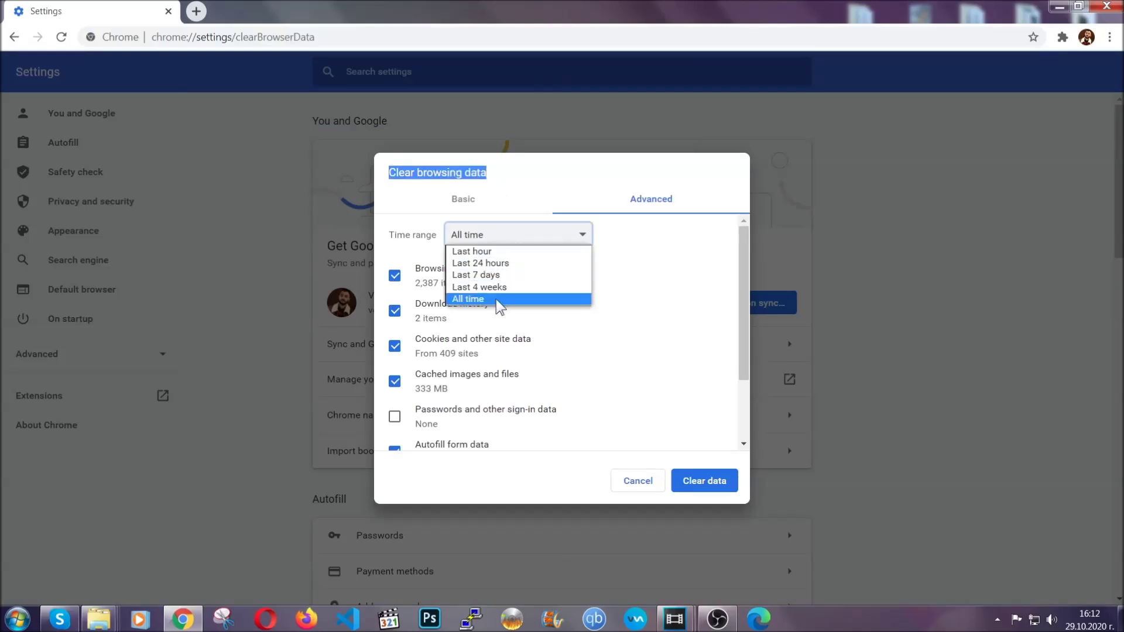
left_click(496, 299)
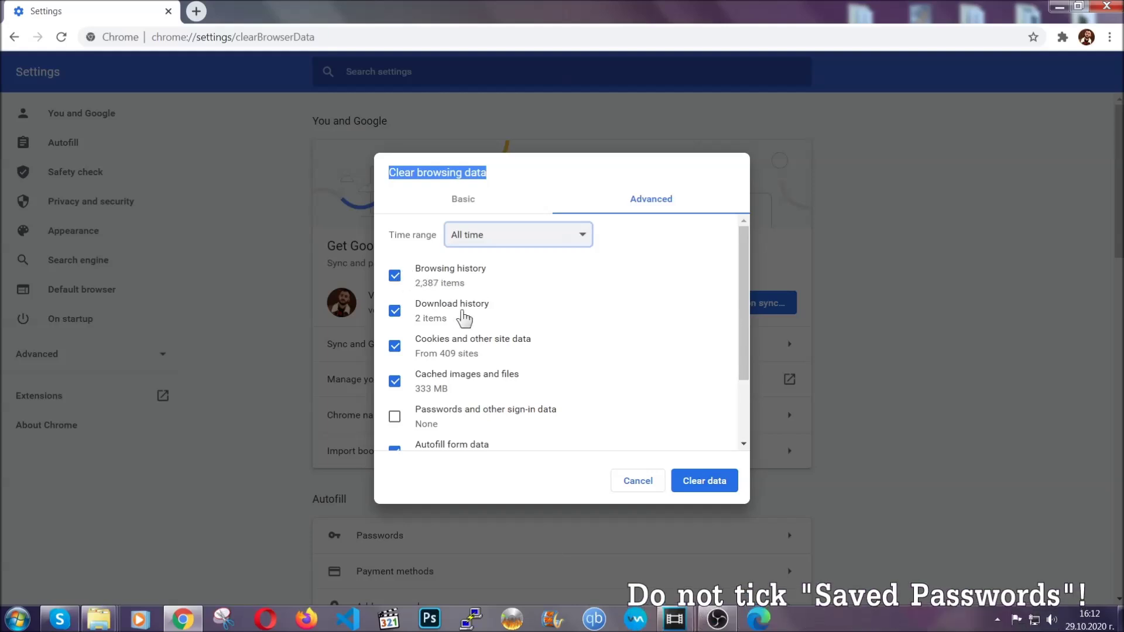
scroll(449, 384, "down", 2)
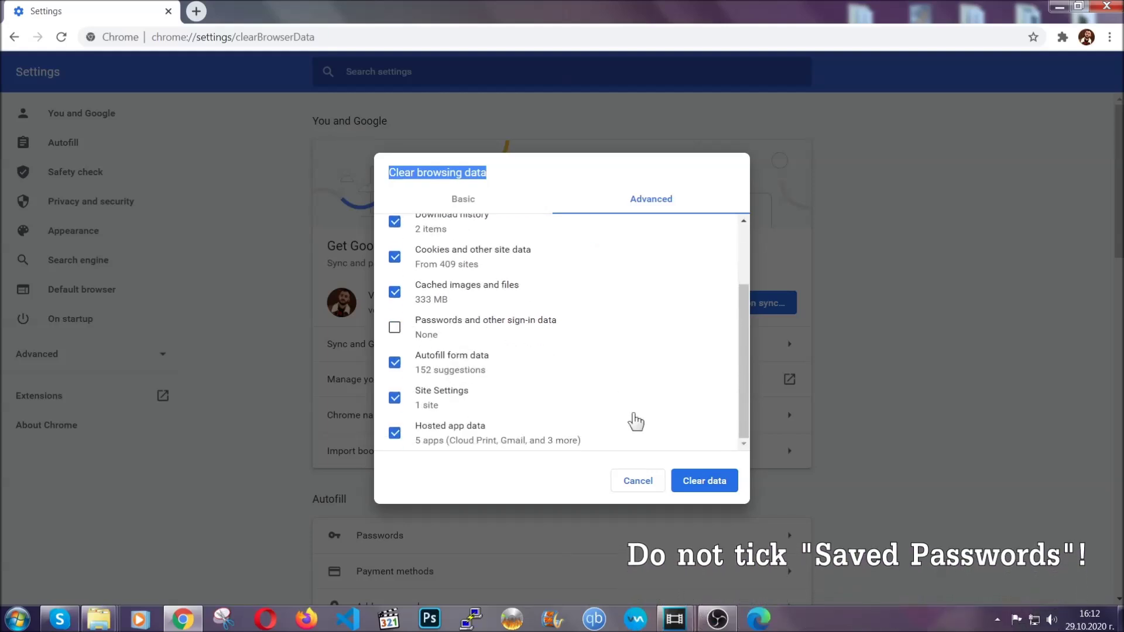
left_click(690, 482)
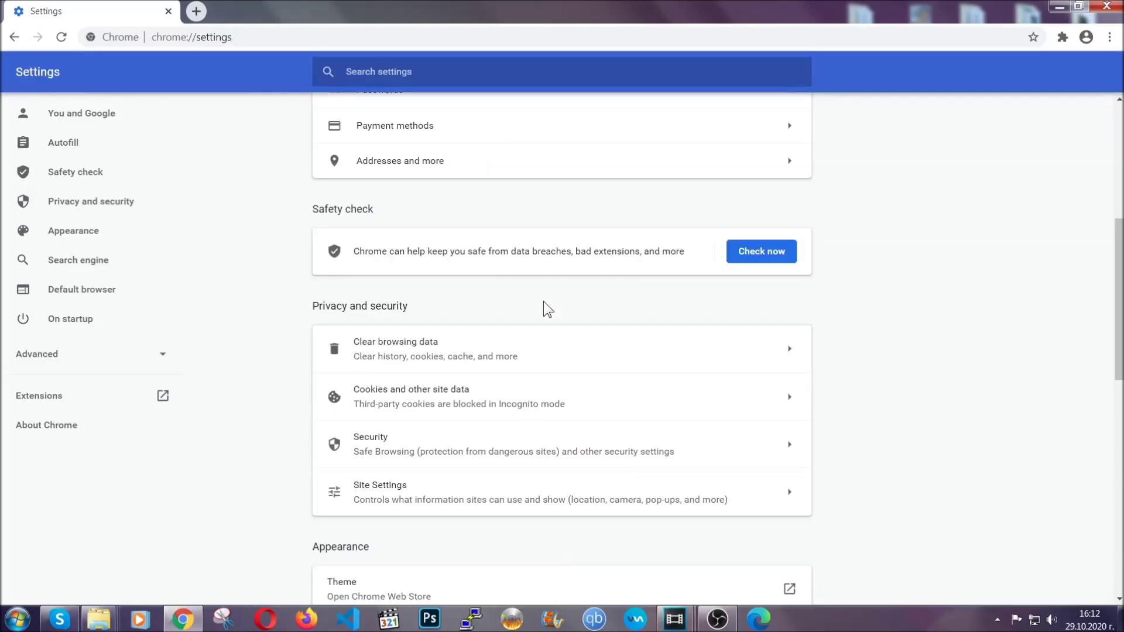
Remove the Bulk Media Downloader extension from Chrome's Extensions page, then close Chrome.
left_click(1111, 37)
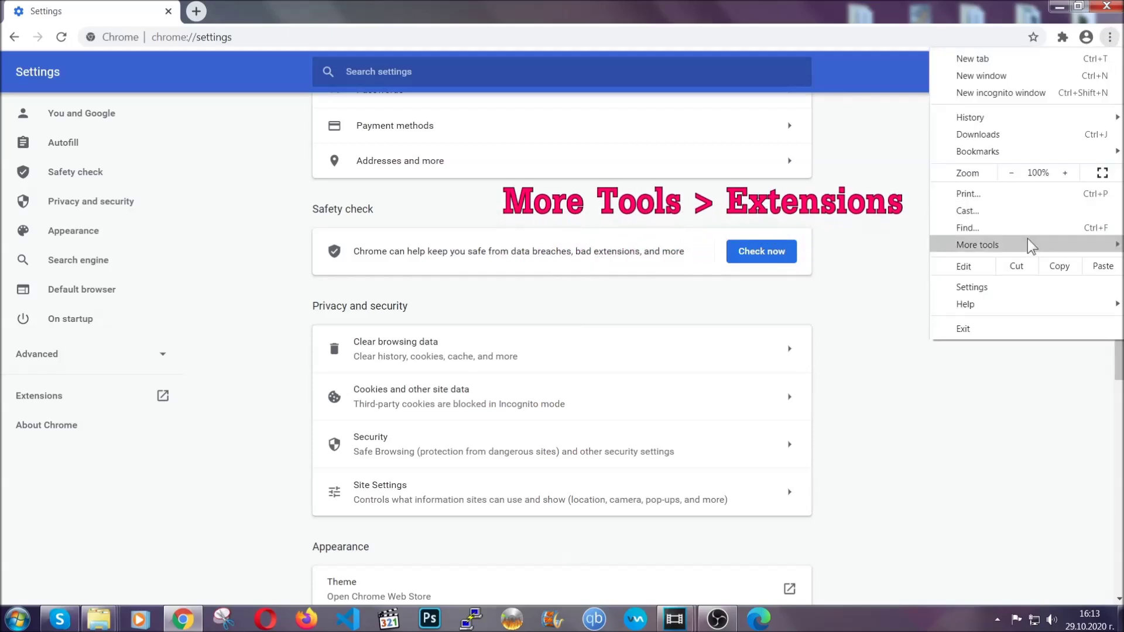
mouse_move(977, 244)
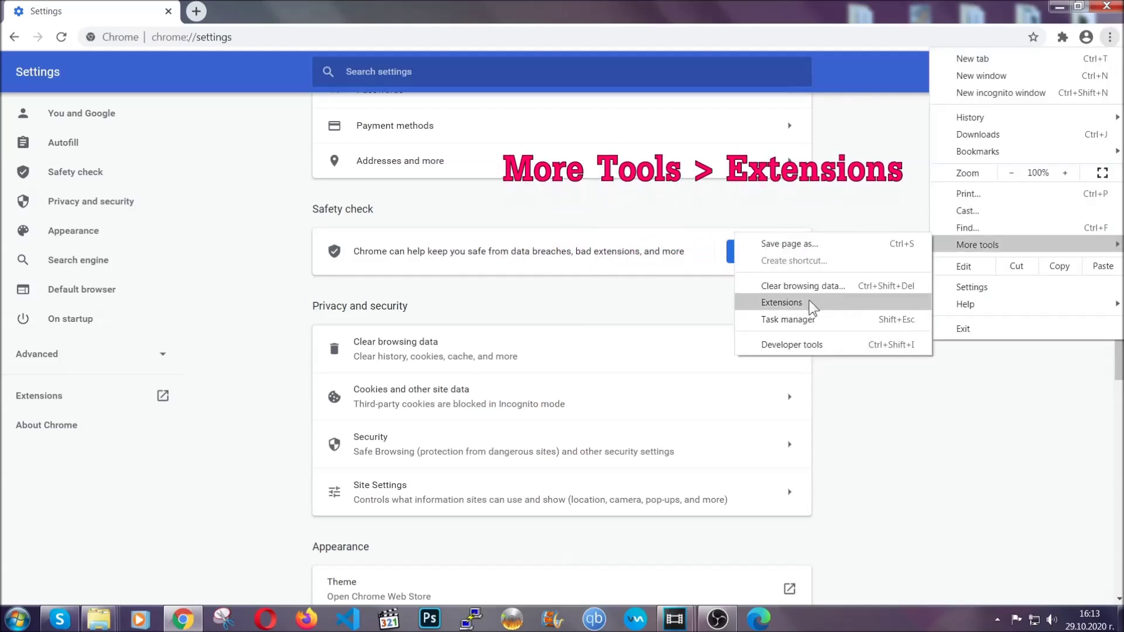
left_click(813, 307)
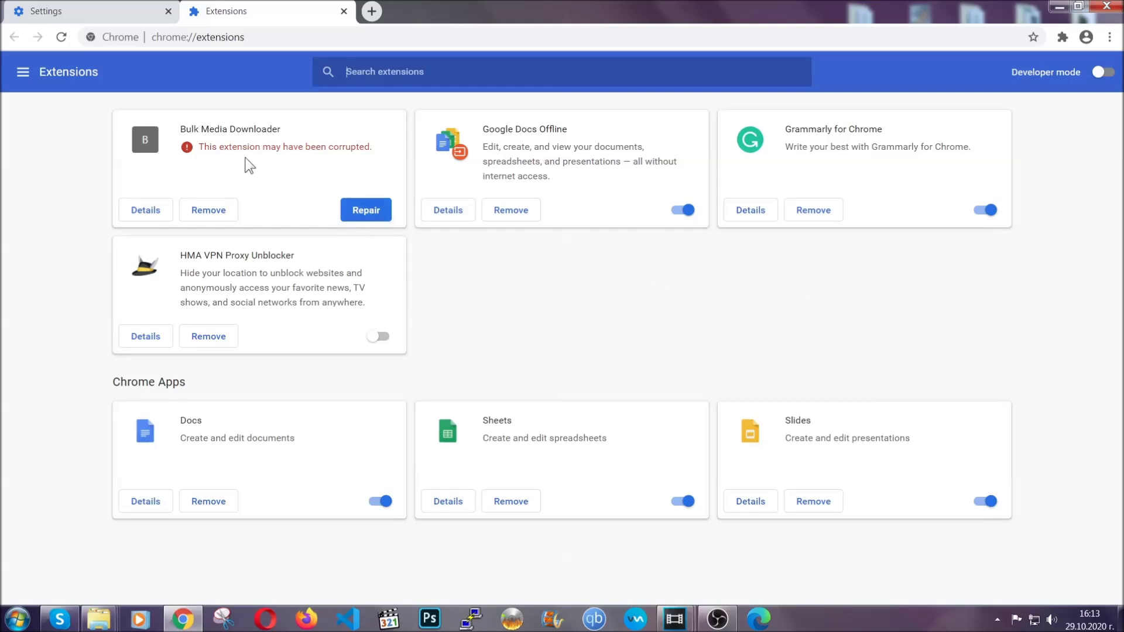
left_click(218, 213)
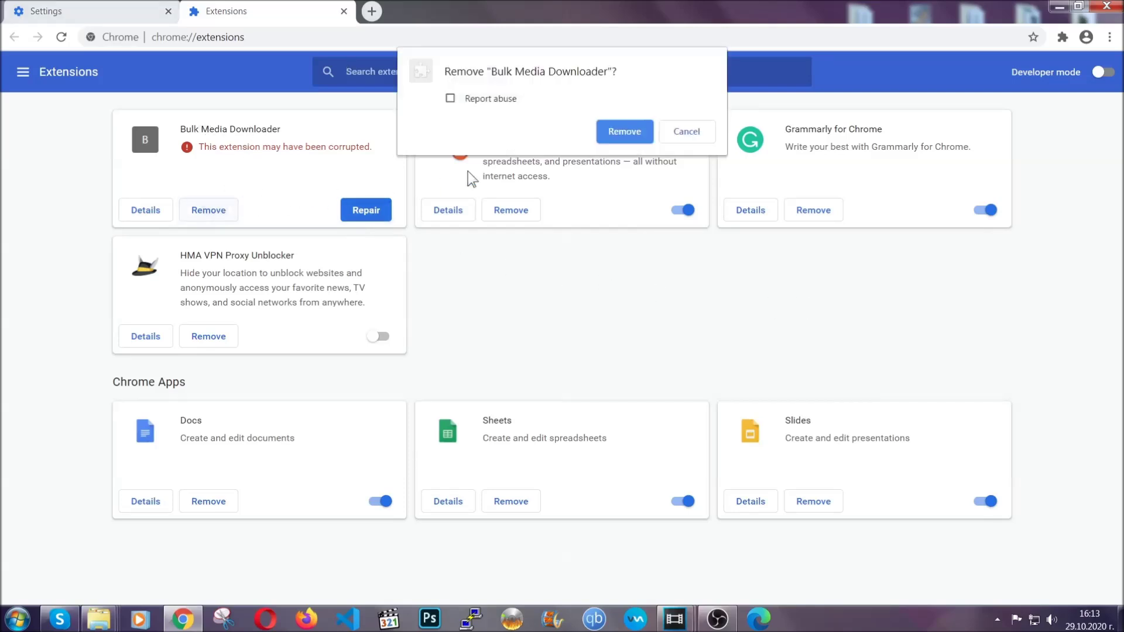
left_click(606, 132)
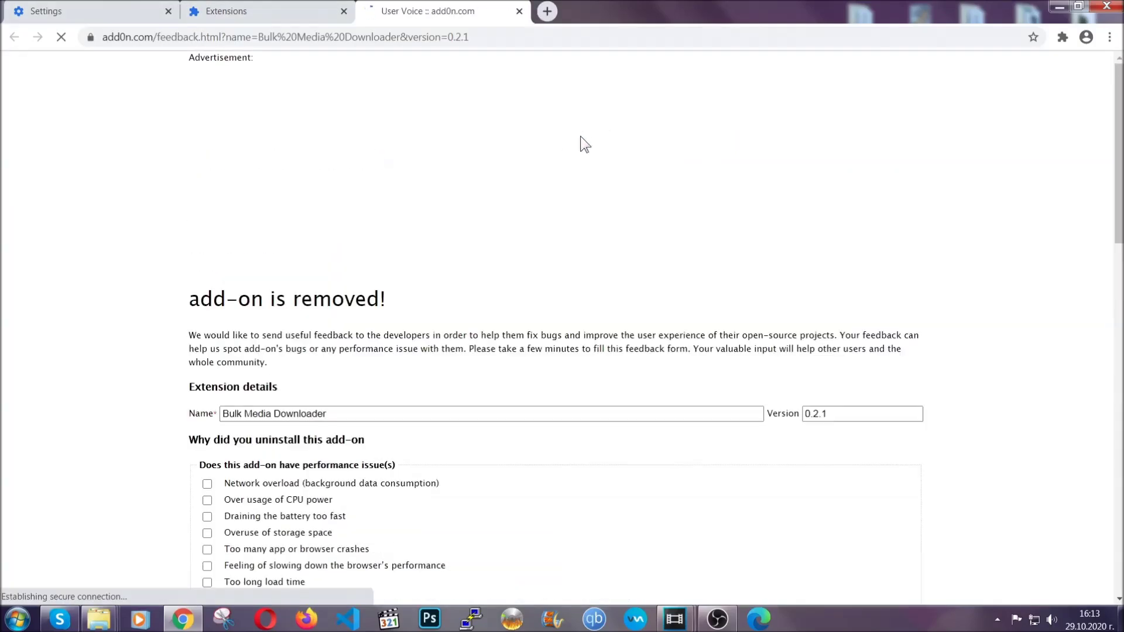
left_click(285, 13)
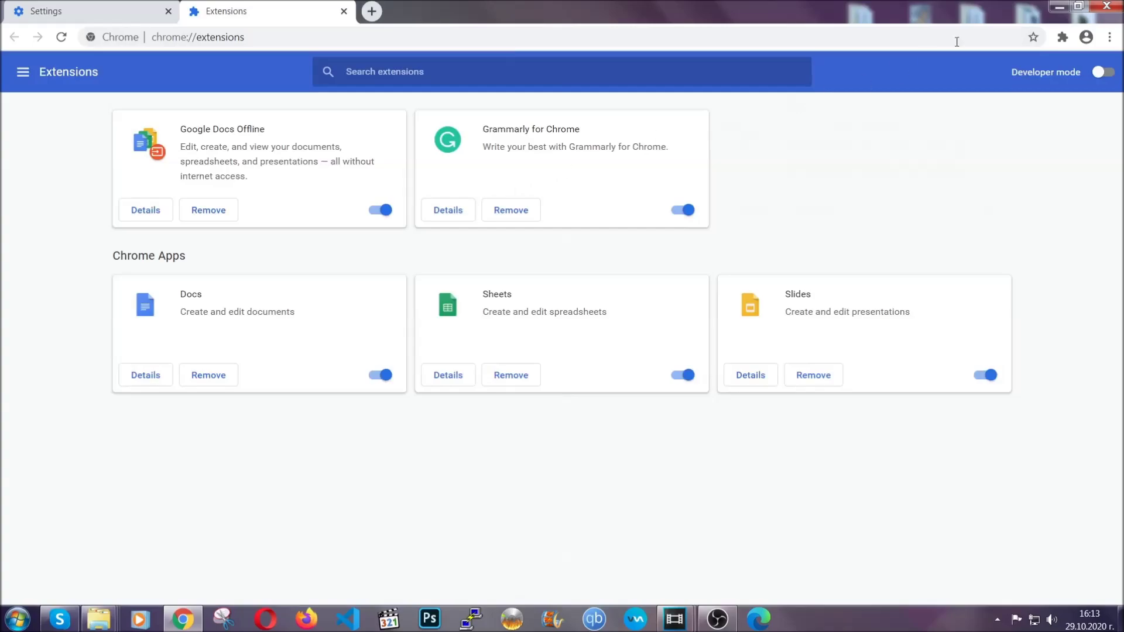
left_click(1051, 9)
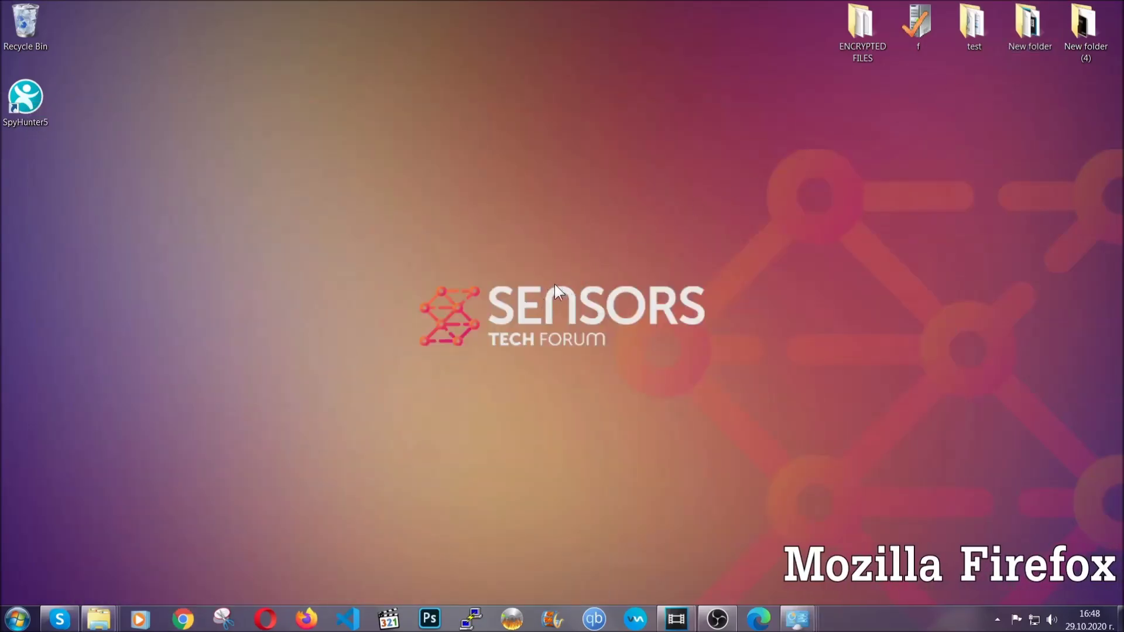
Load about:support in Firefox and choose Refresh Firefox.
left_click(305, 619)
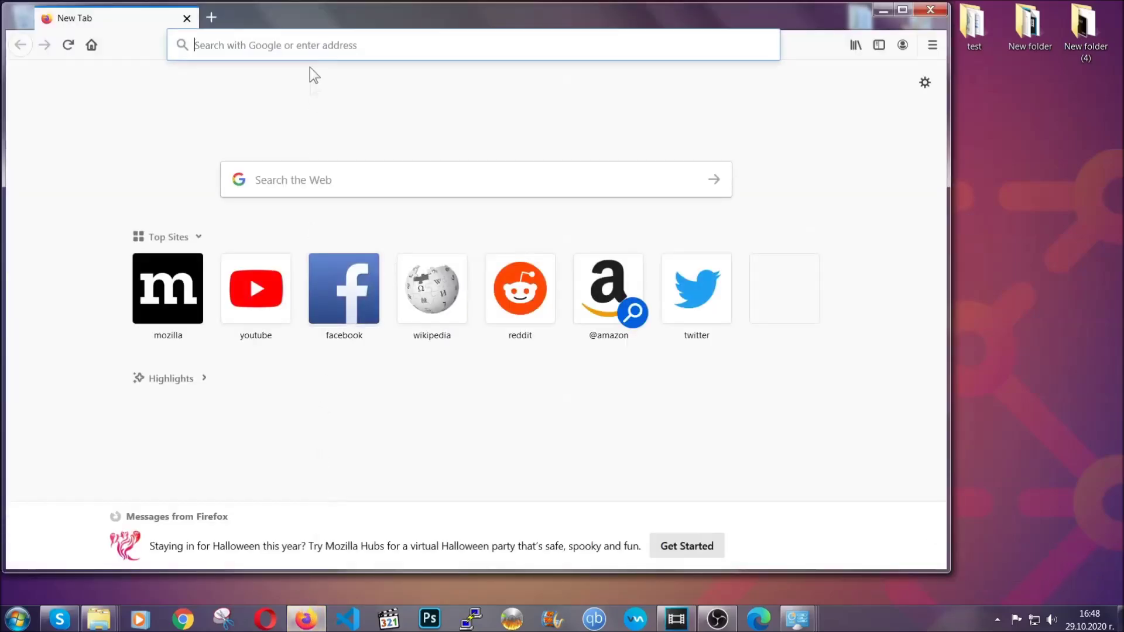
left_click(299, 44)
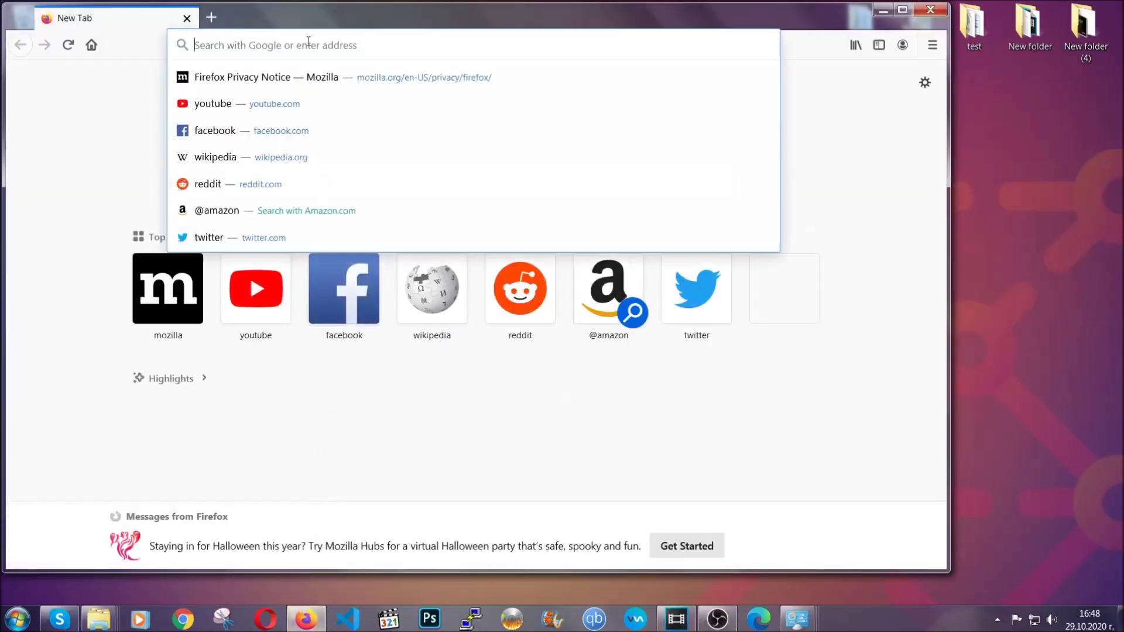
type("about")
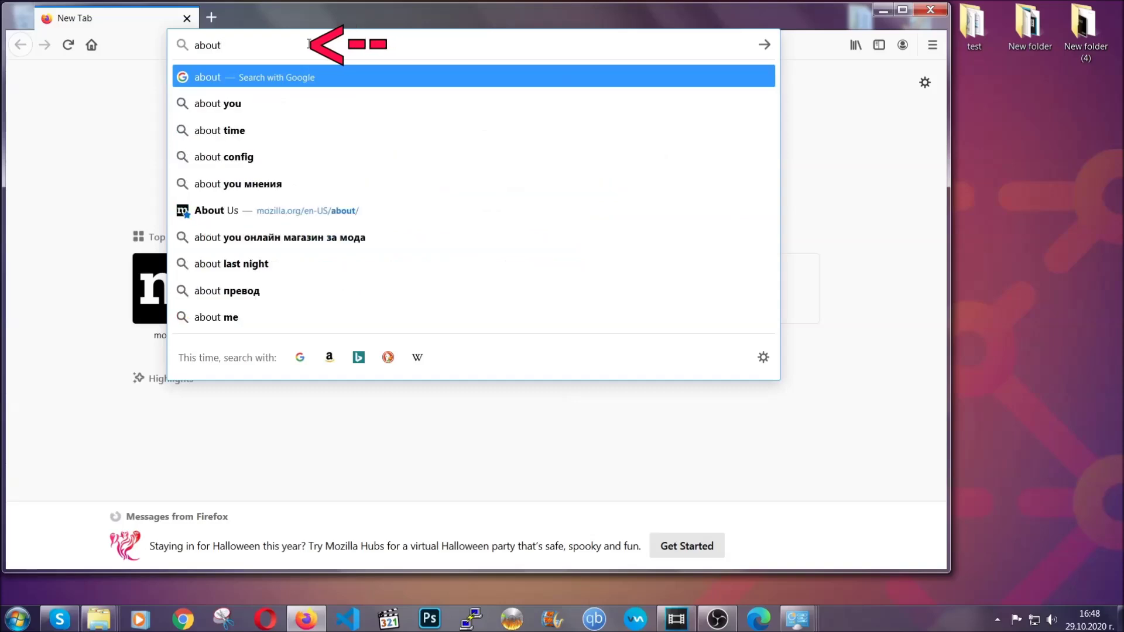
type(":support")
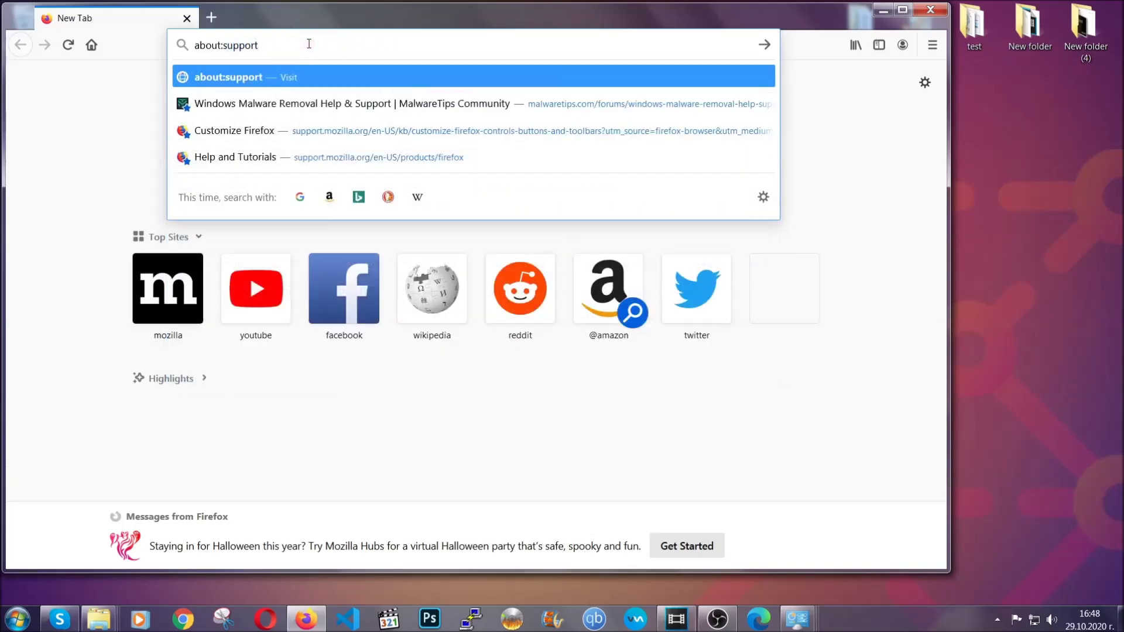
key("Return")
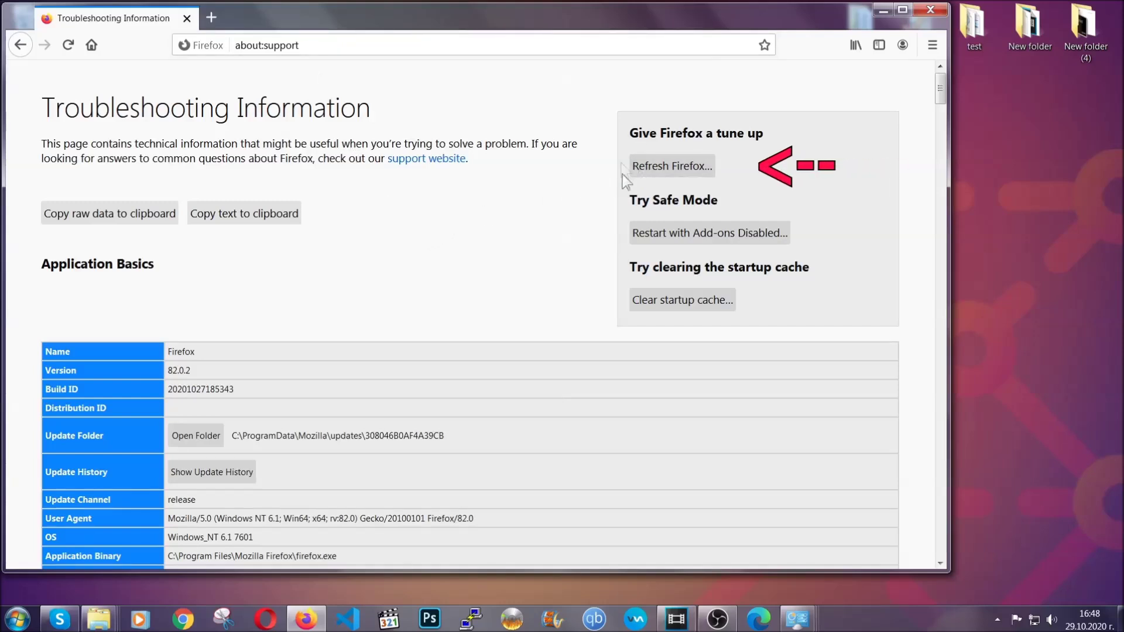
left_click(665, 171)
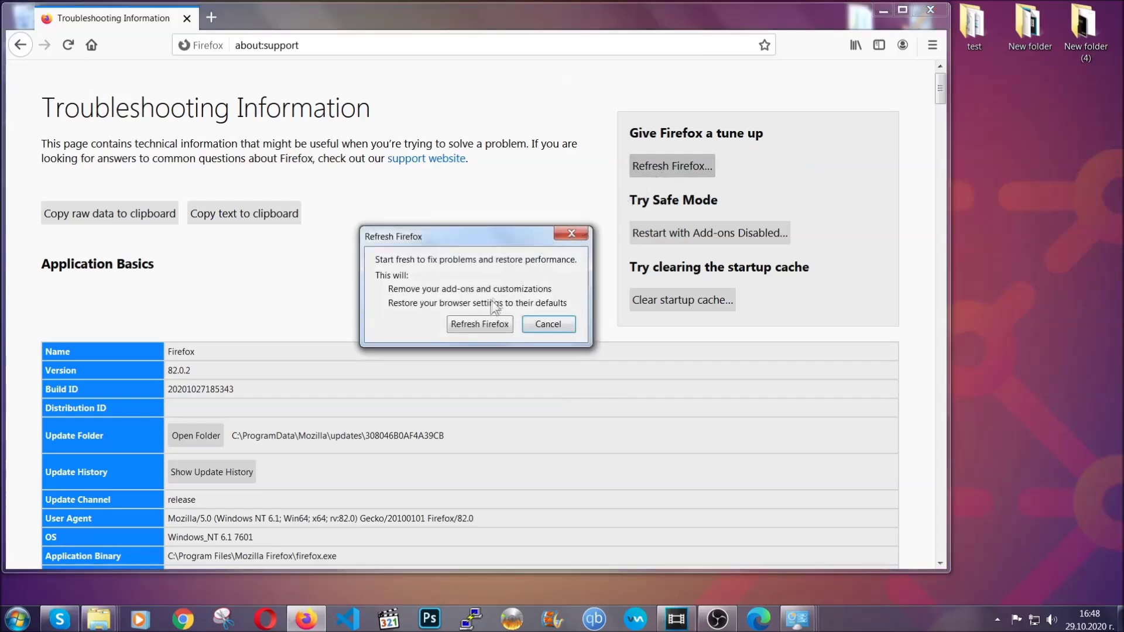
Confirm the Firefox refresh, then minimize the window after the Success page appears.
left_click(478, 325)
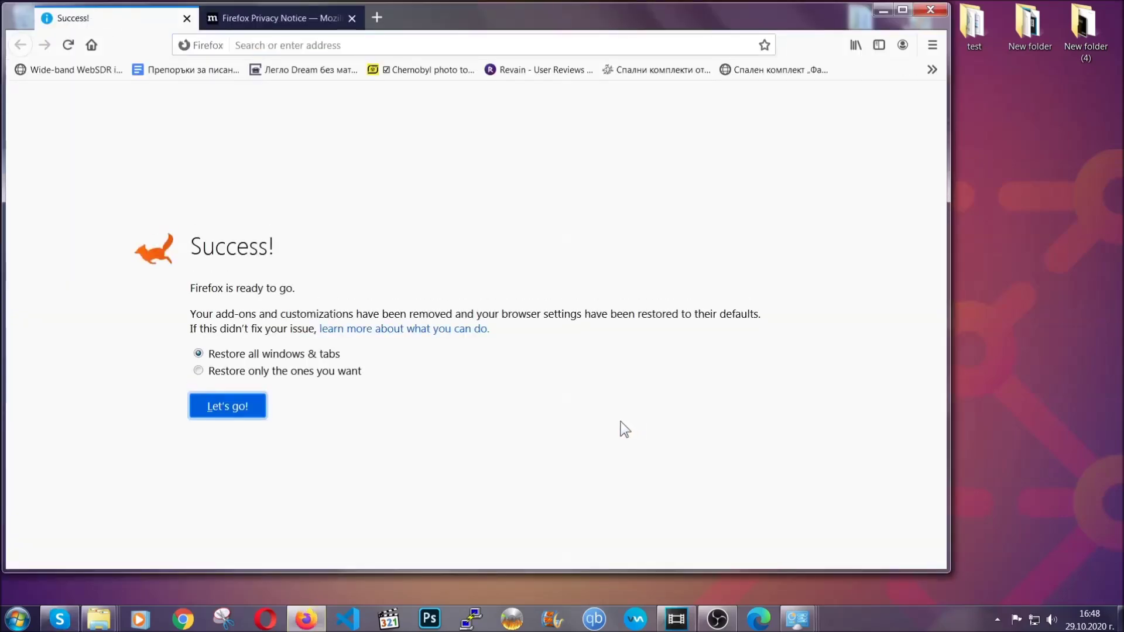
left_click(880, 11)
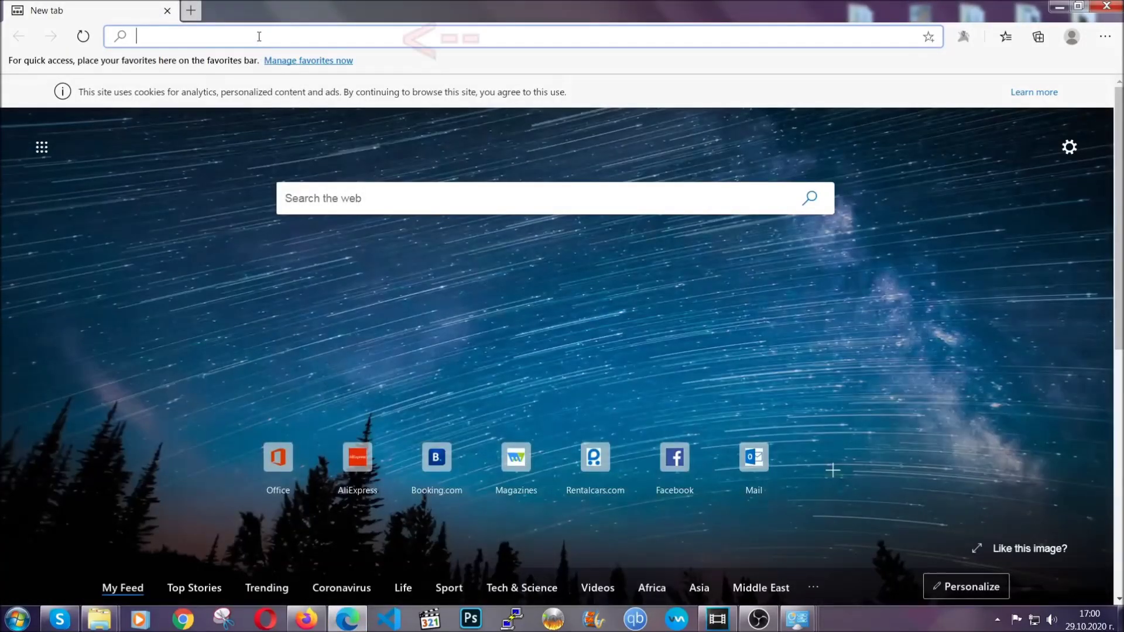
type("edge://")
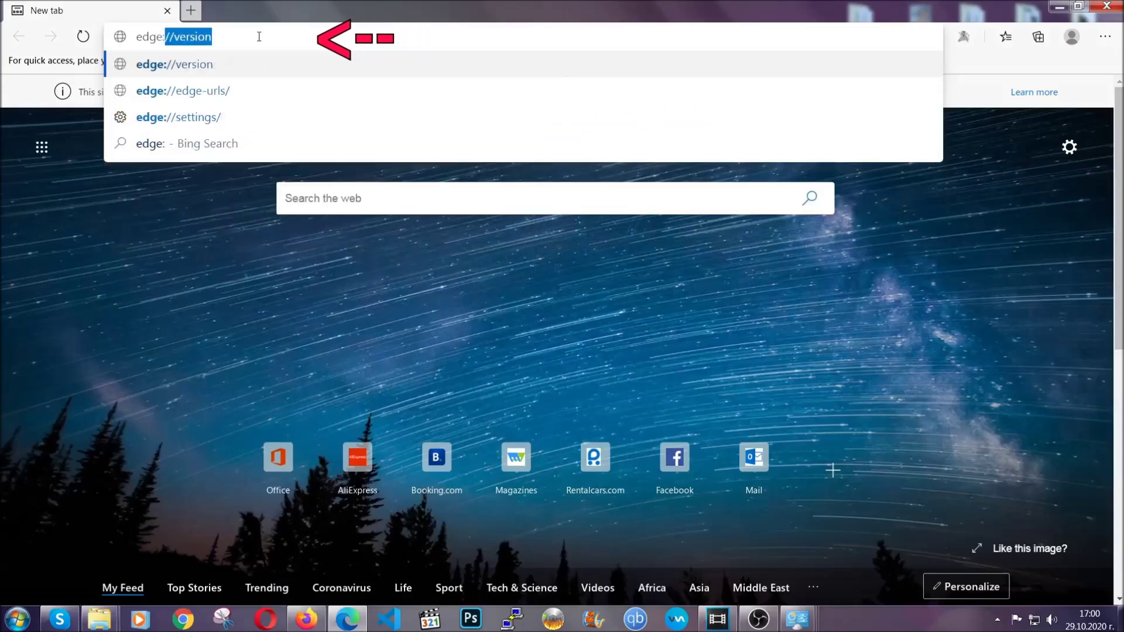
type("setting")
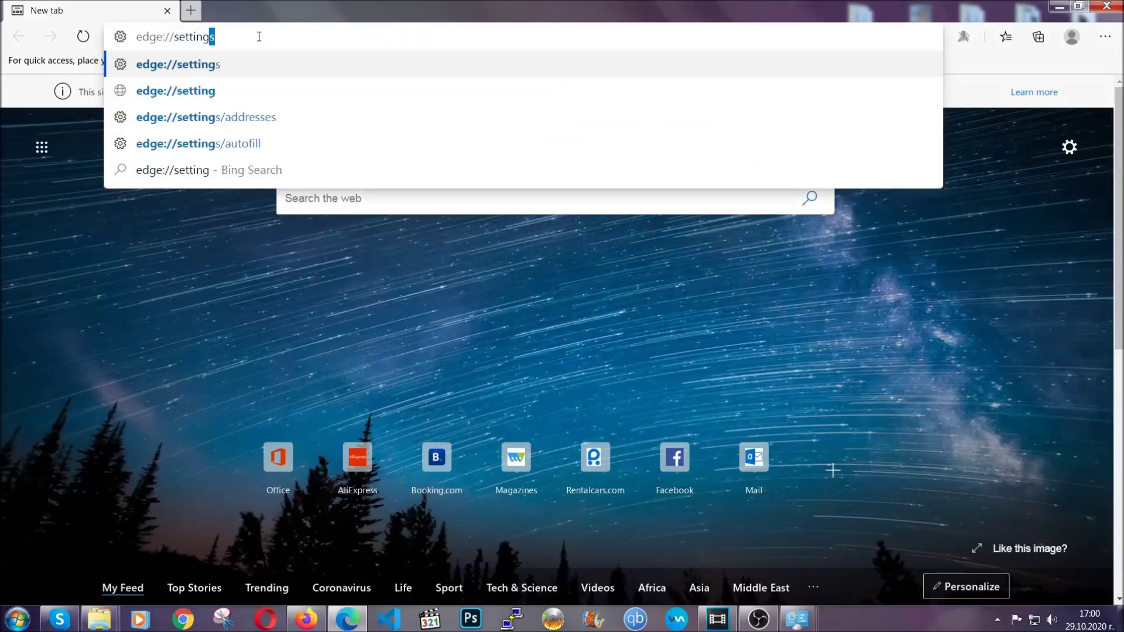
type("s/cle")
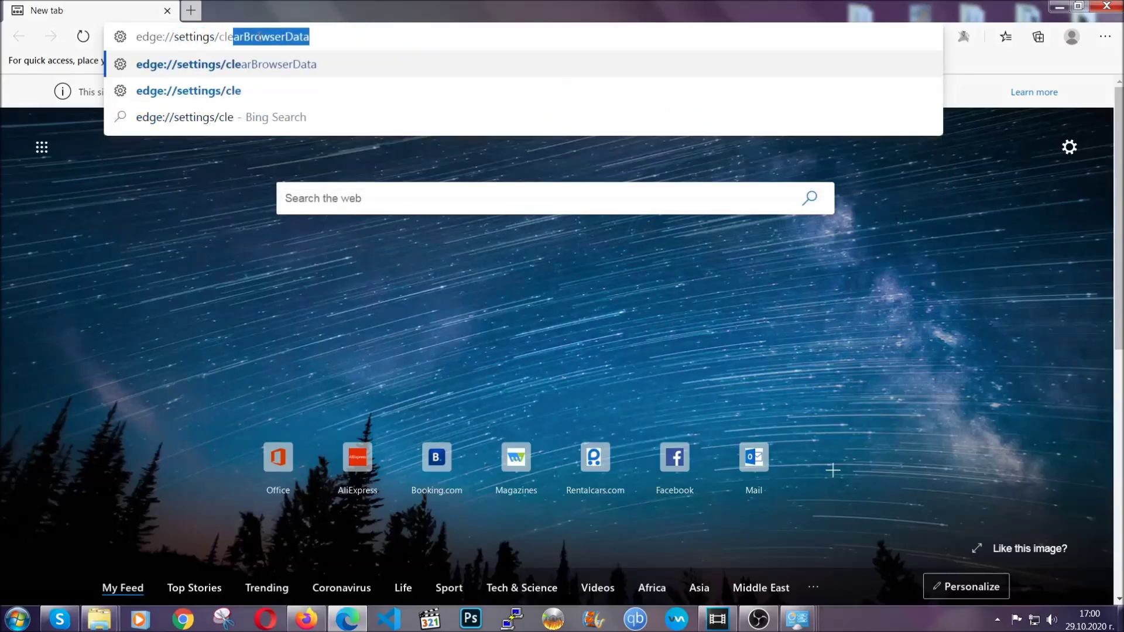
type("arBrow")
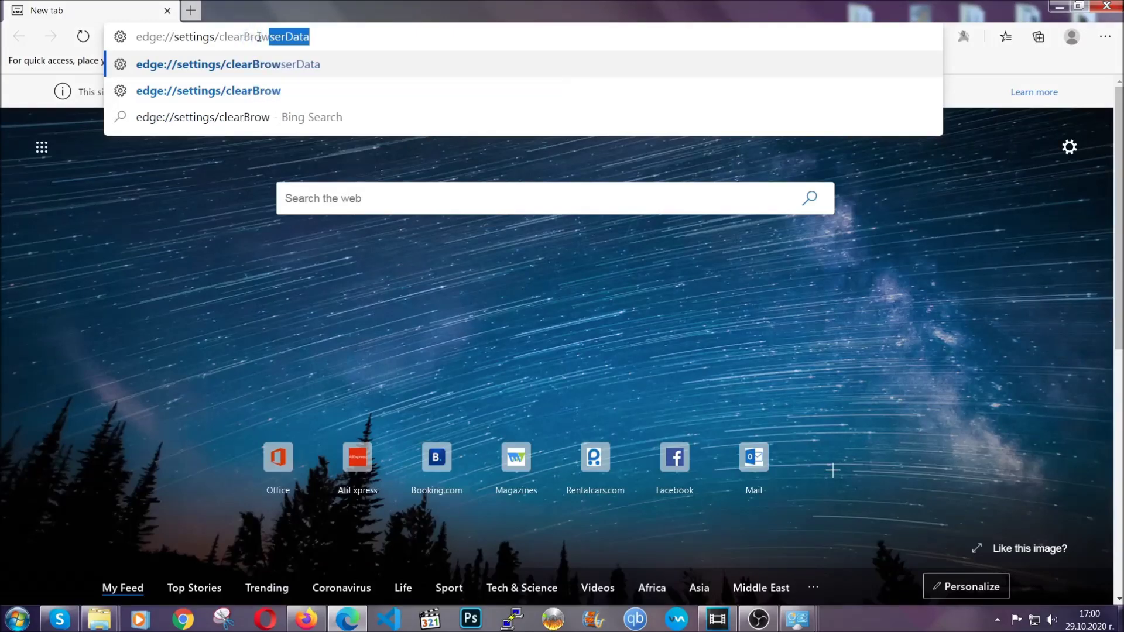
type("serData")
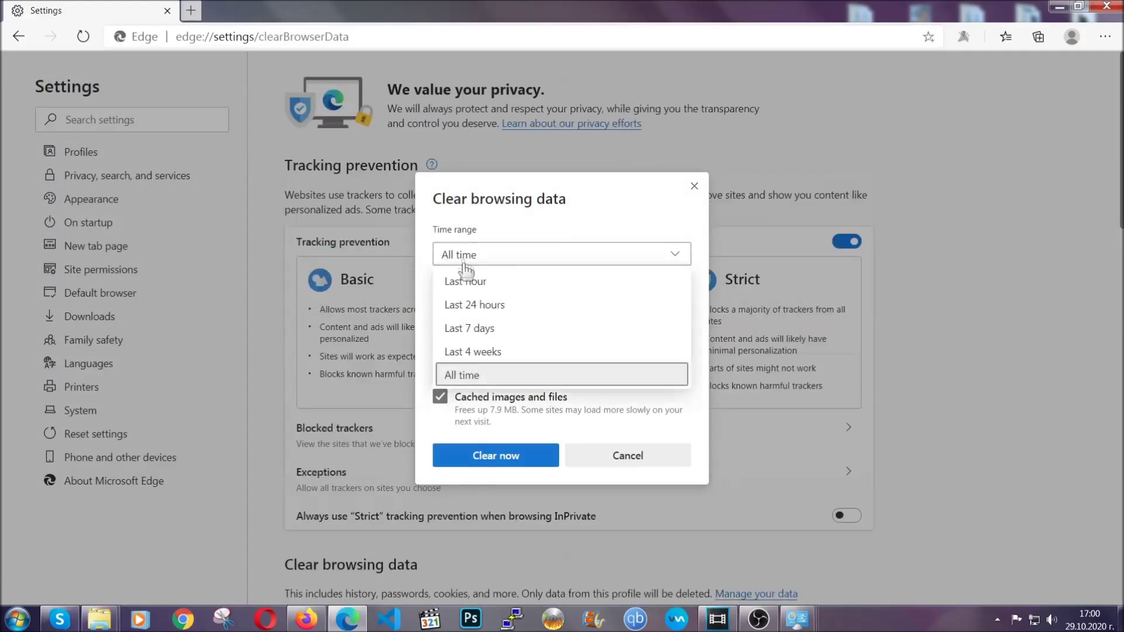
Clear Edge's browsing data with the time range set to All time.
left_click(464, 378)
scroll(474, 355, "down", 2)
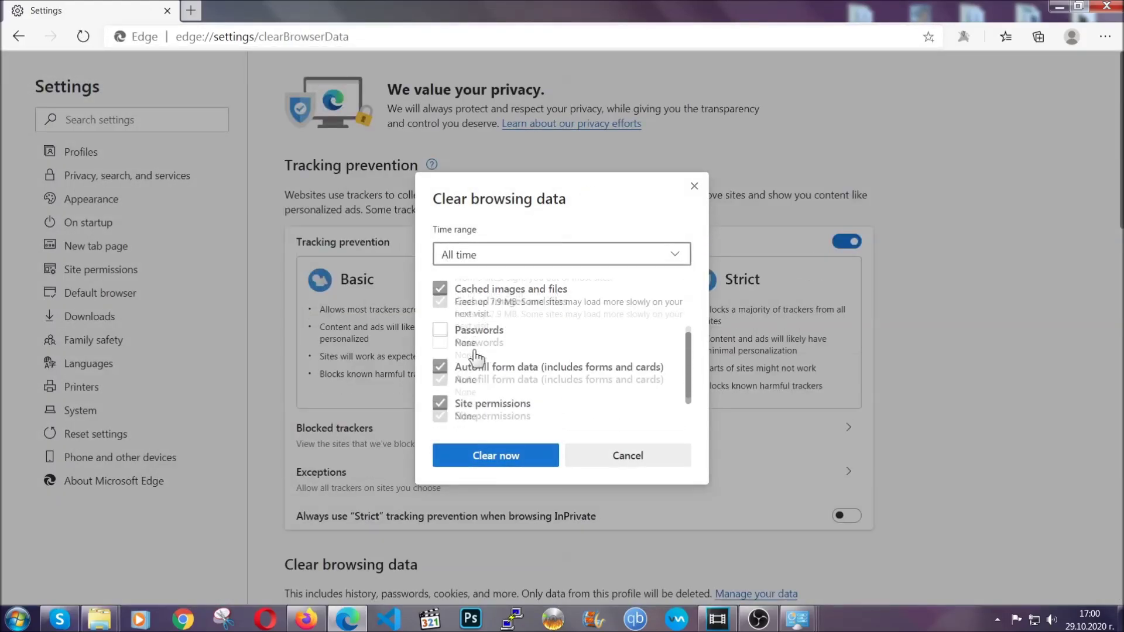
left_click(489, 456)
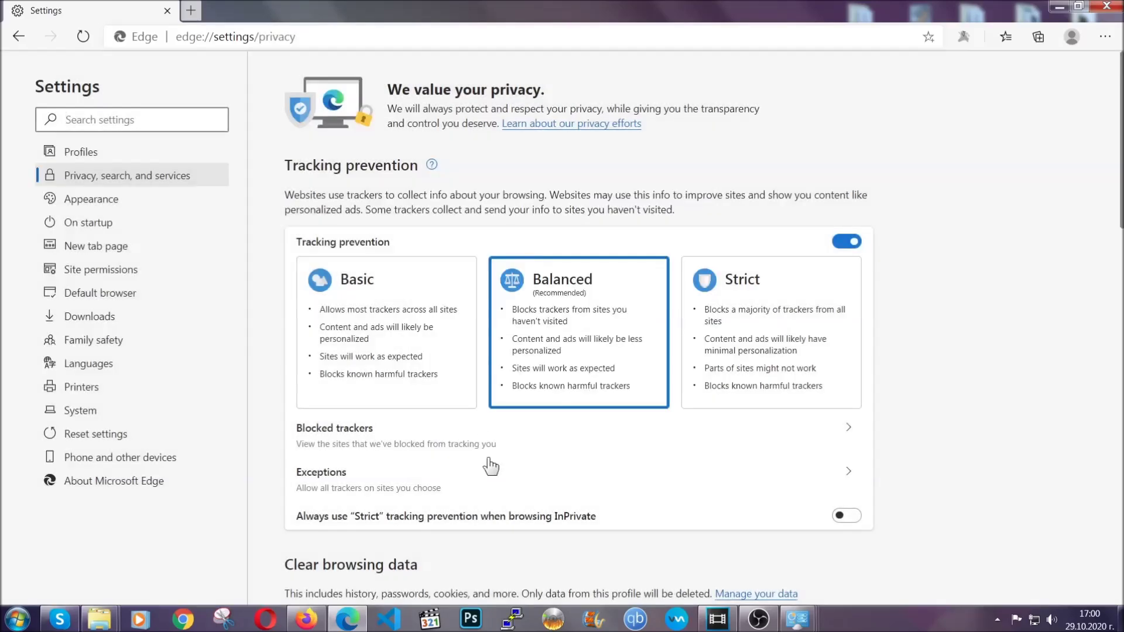
Remove the suspicious extension from Edge's Extensions page and confirm the removal.
left_click(1105, 36)
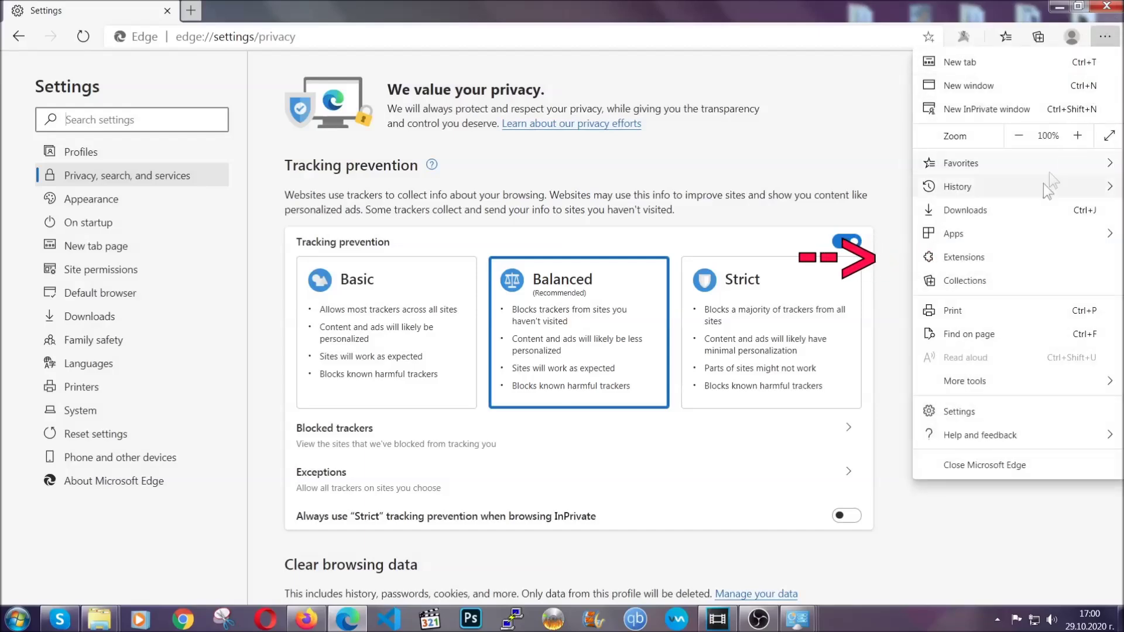
left_click(1026, 256)
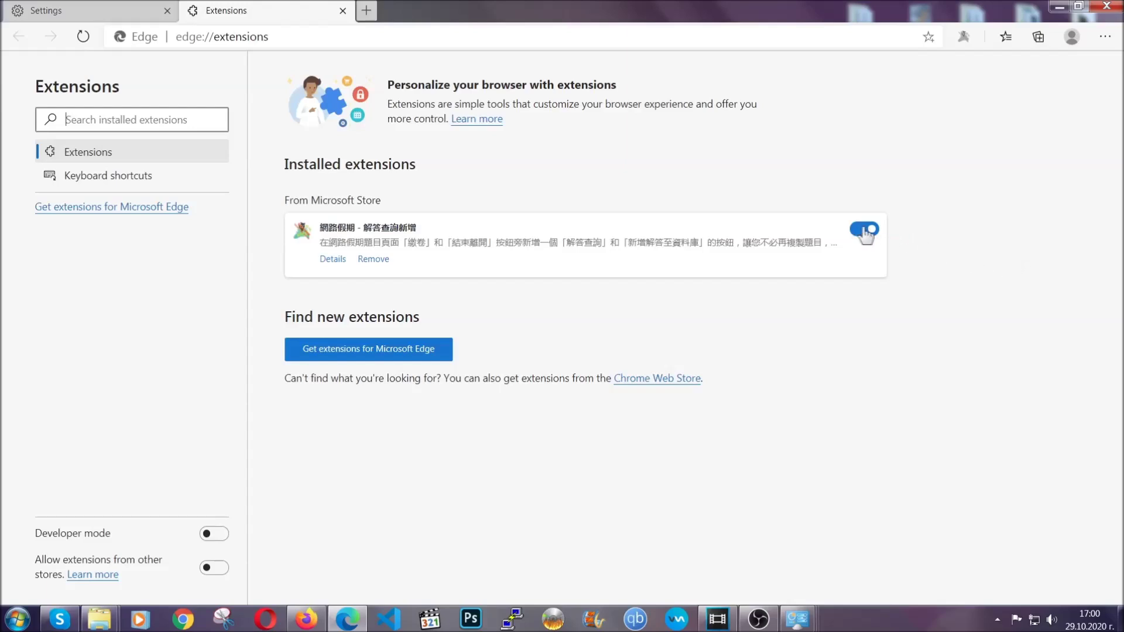
left_click(368, 263)
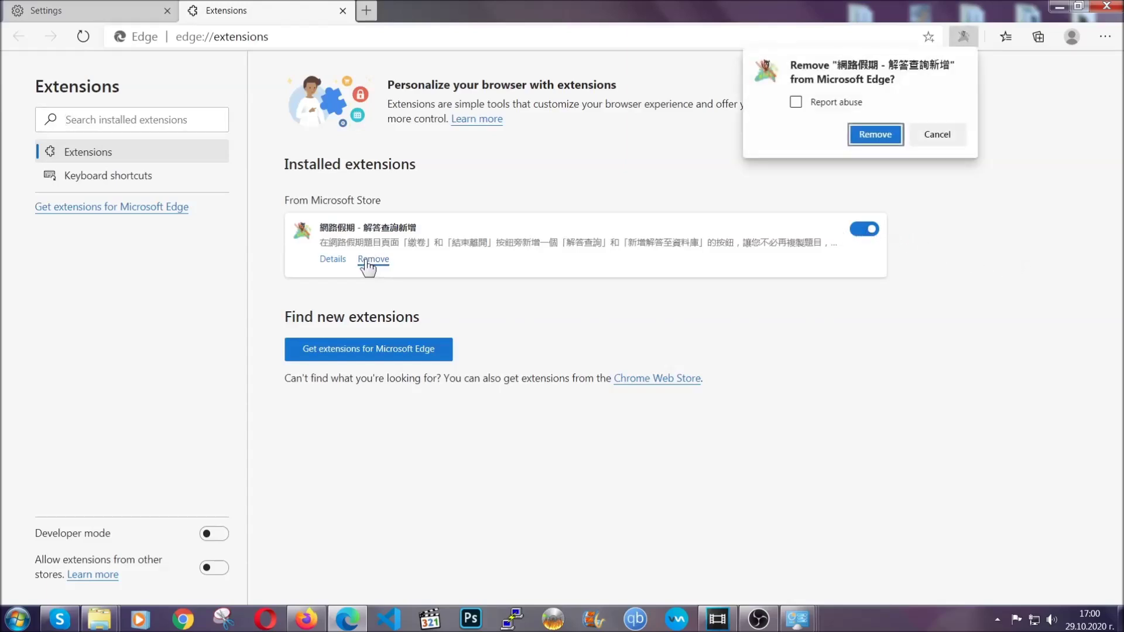
left_click(872, 134)
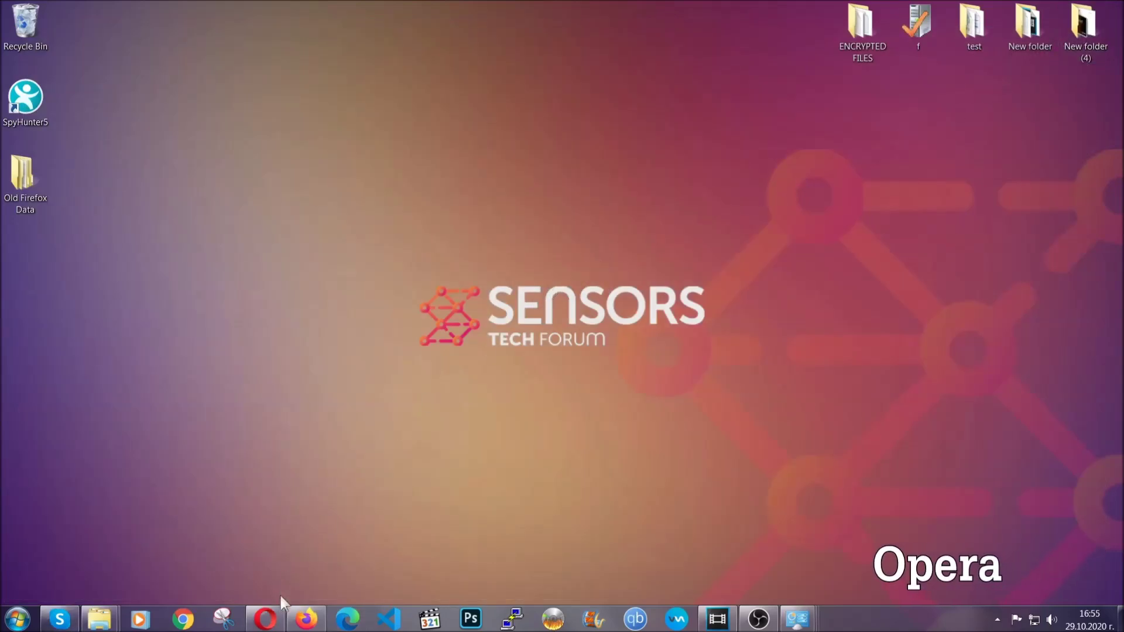
Launch Opera, load opera://settings/clearBrowserData, and show the full set of data types.
left_click(265, 618)
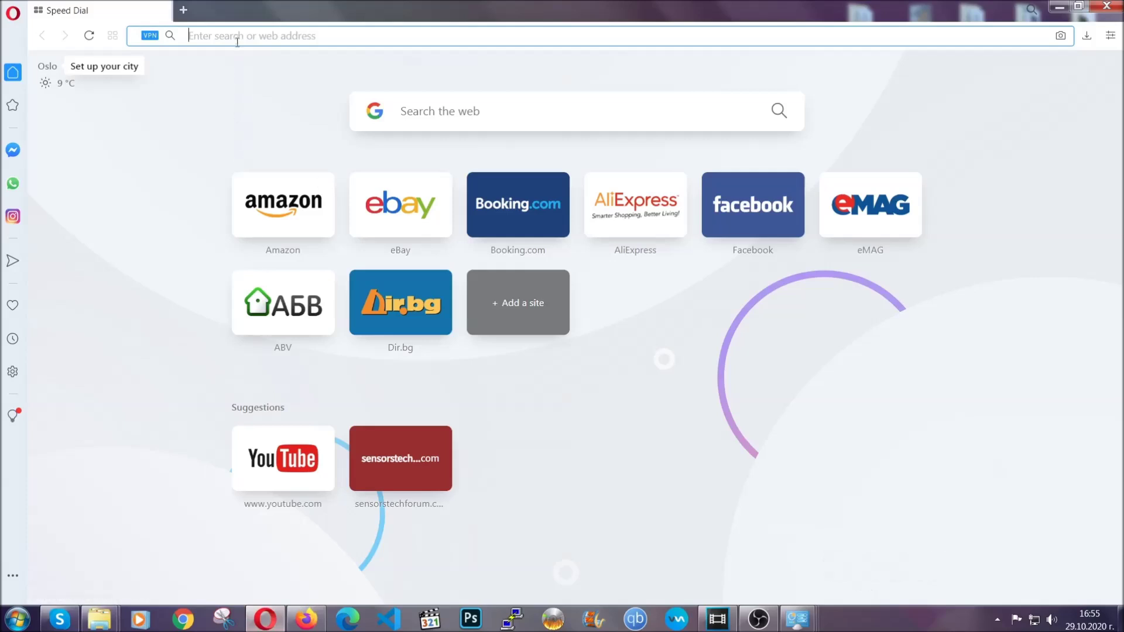
type("opera")
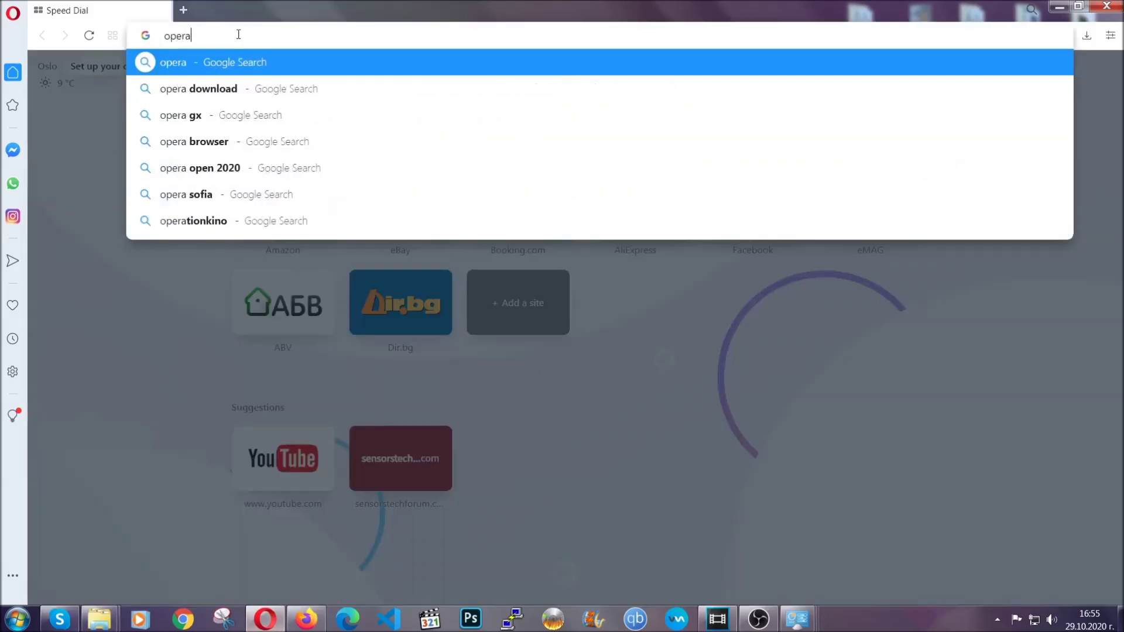
type("://set")
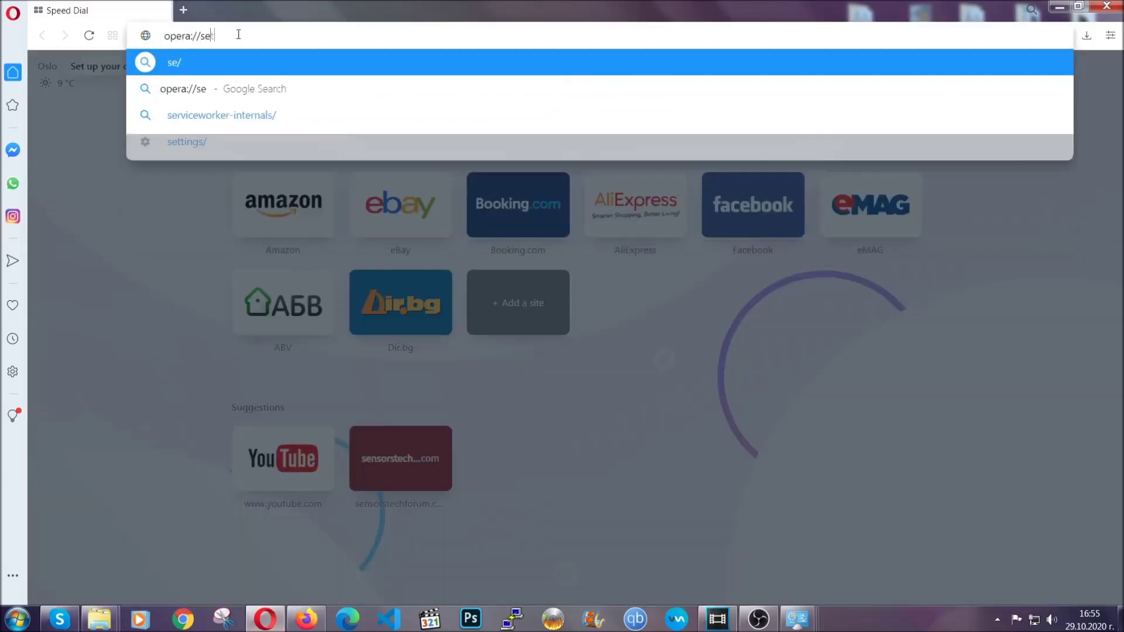
type("tings/c")
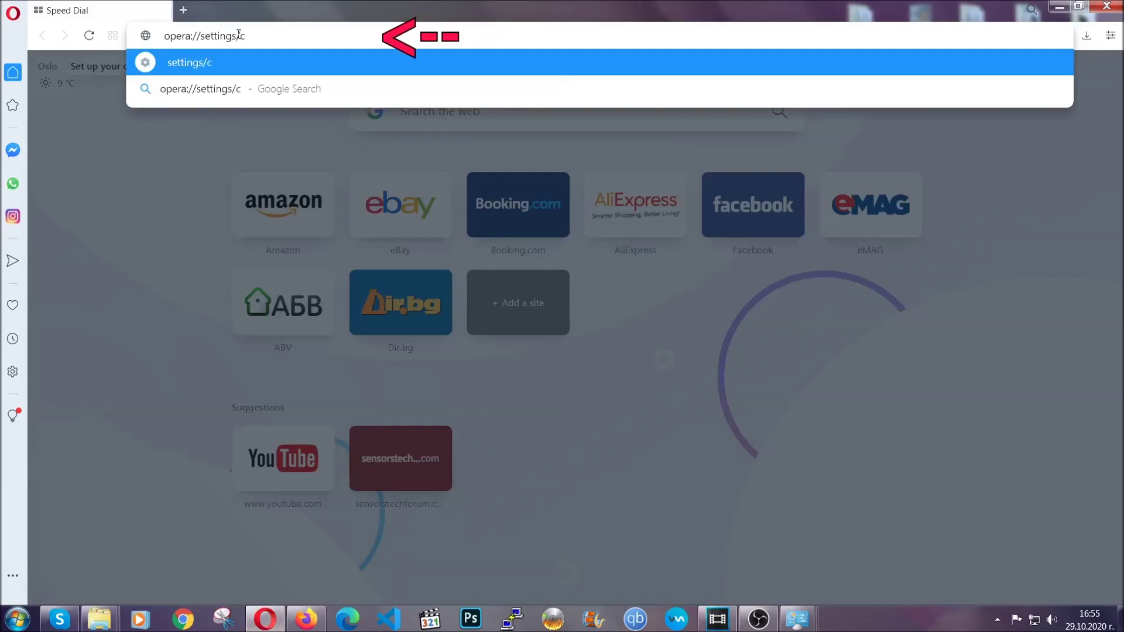
type("learBrr")
key("BackSpace")
type("o")
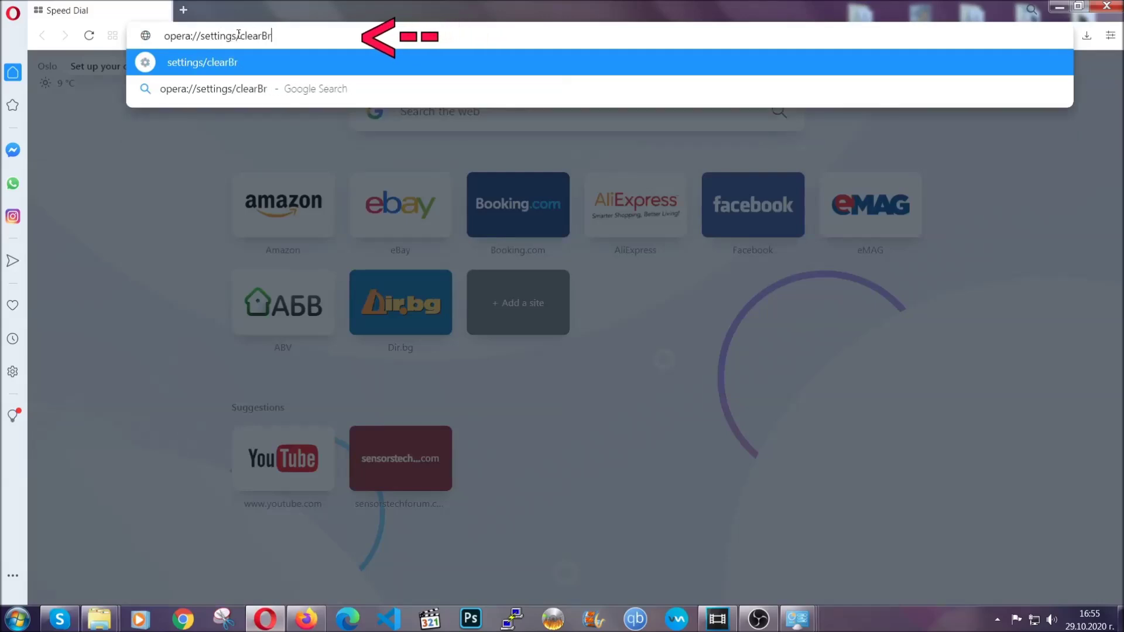
type("wserData")
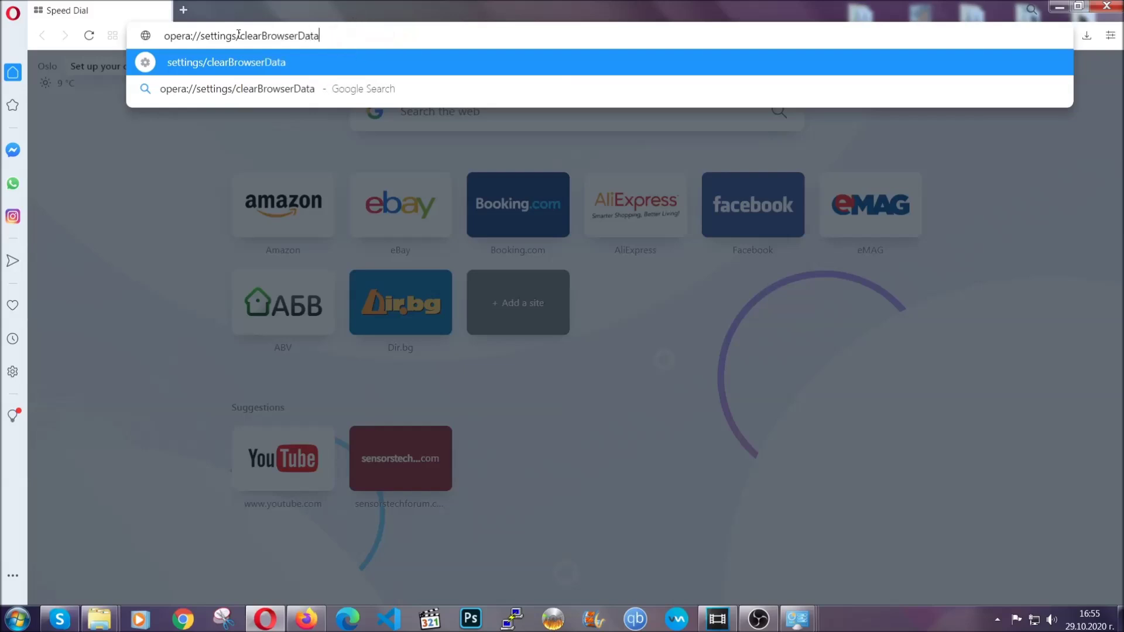
key("Return")
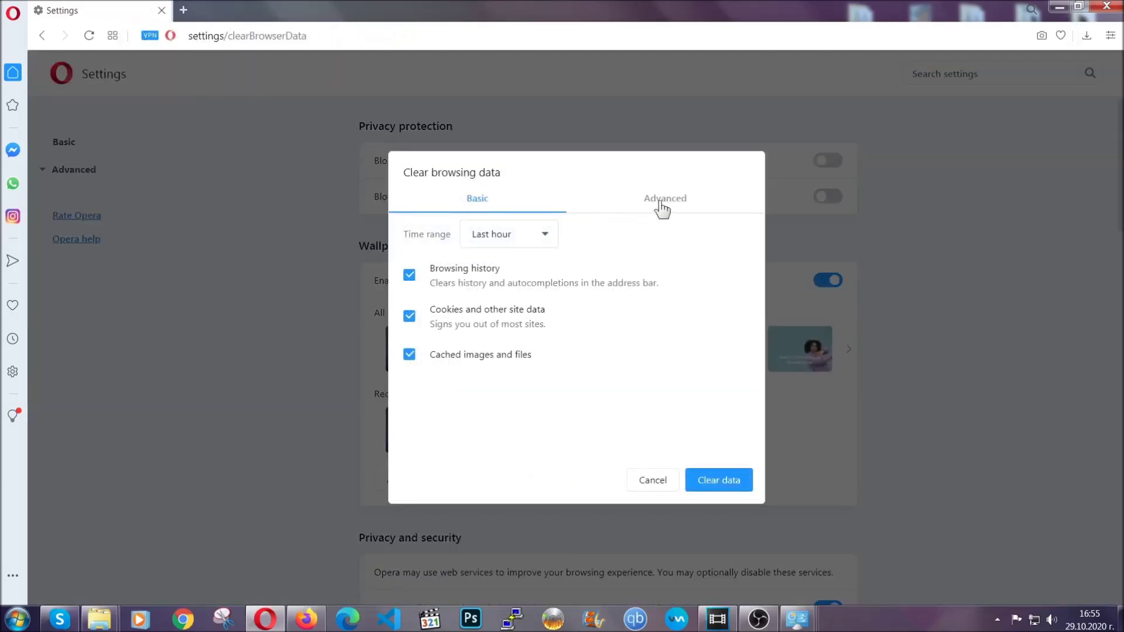
left_click(664, 209)
Clear Opera's browsing data for All time with Site Settings included, leaving passwords unticked.
left_click(551, 236)
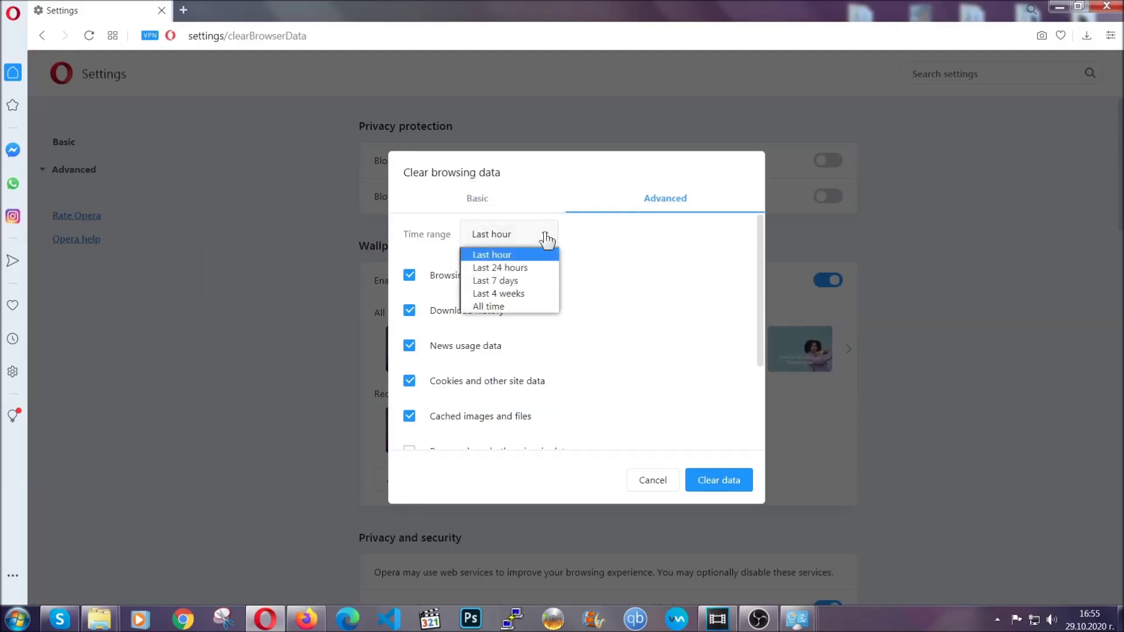
left_click(508, 305)
scroll(512, 313, "down", 3)
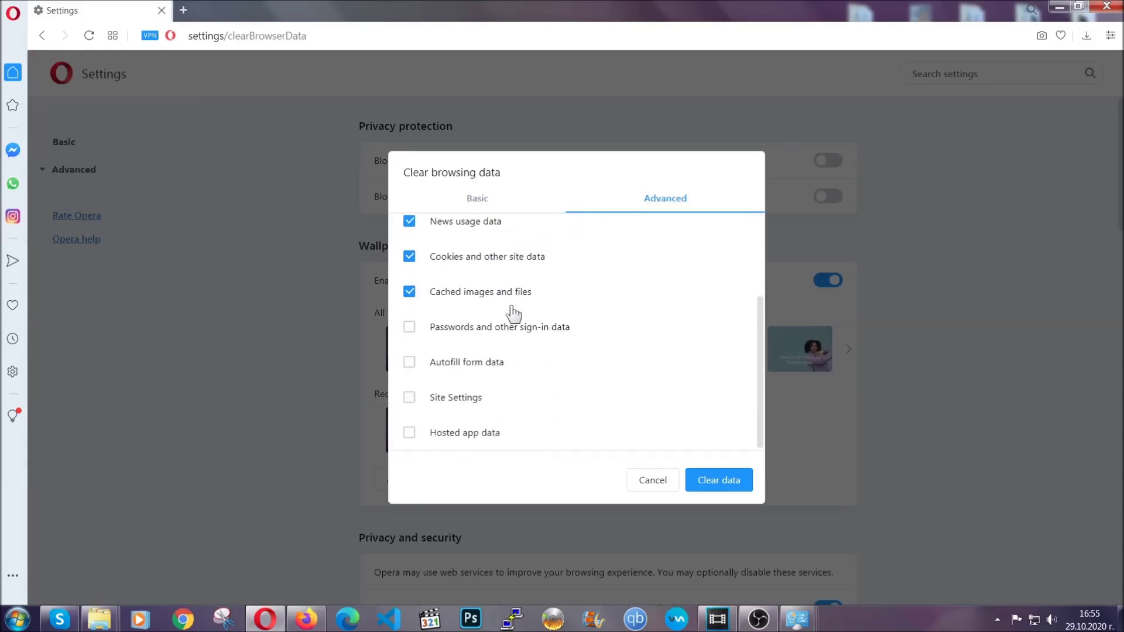
left_click(462, 402)
left_click(716, 482)
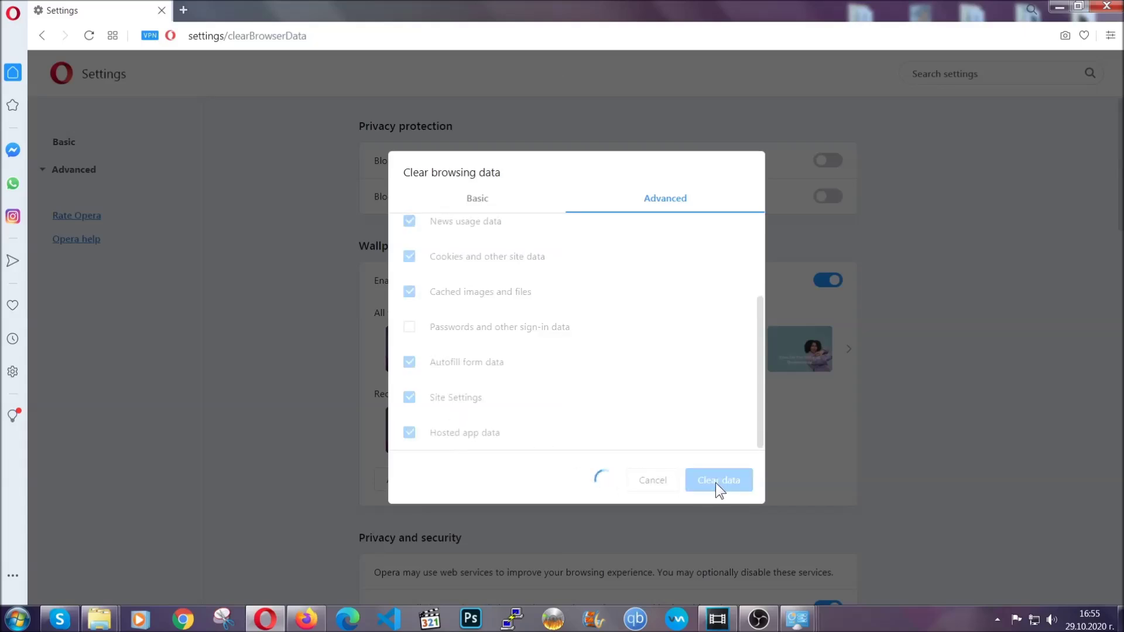